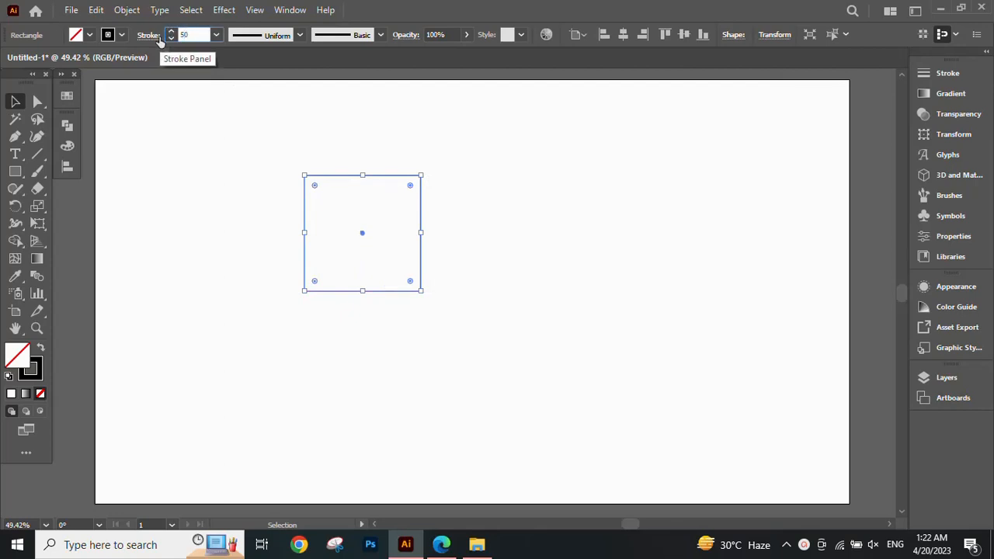
Set the square's stroke to 50 pt and duplicate the square directly below so their adjoining edges overlap.
key(Return)
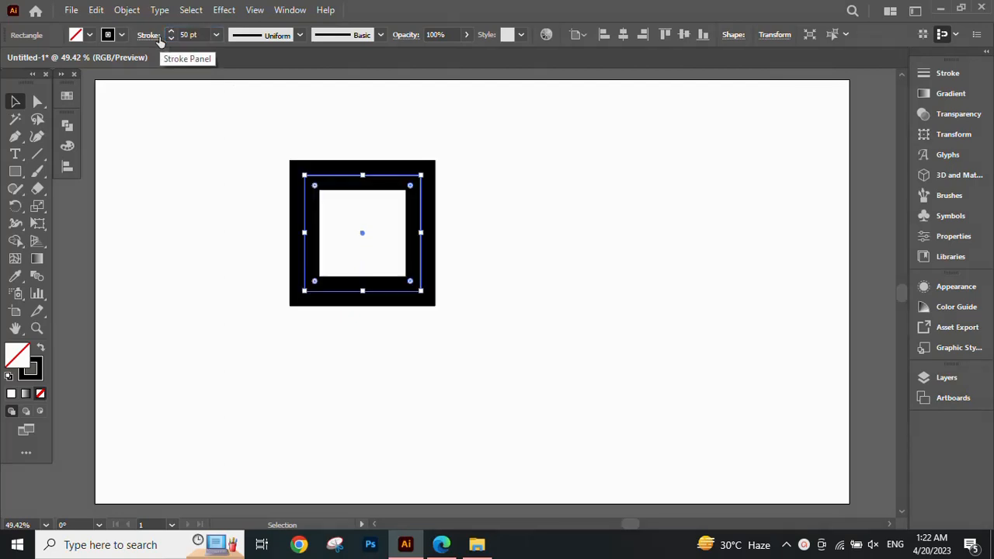
click(487, 244)
mouse_move(422, 233)
mouse_down()
mouse_move(421, 223)
mouse_move(422, 326)
mouse_up()
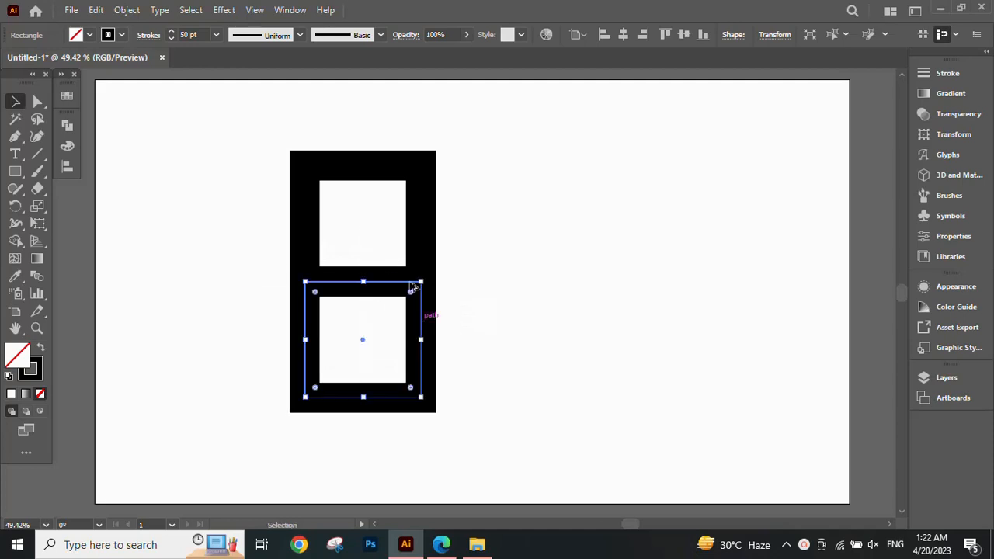
Move both squares together to the right and pull the lower square's bottom-left anchor outward to form a slanted tail.
key(ctrl+a)
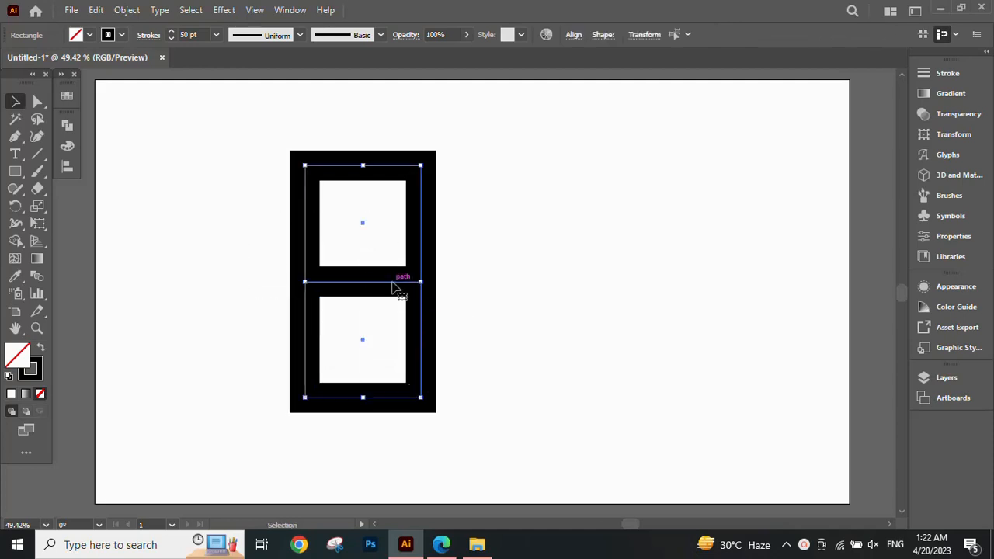
drag(396, 287, 452, 284)
click(552, 293)
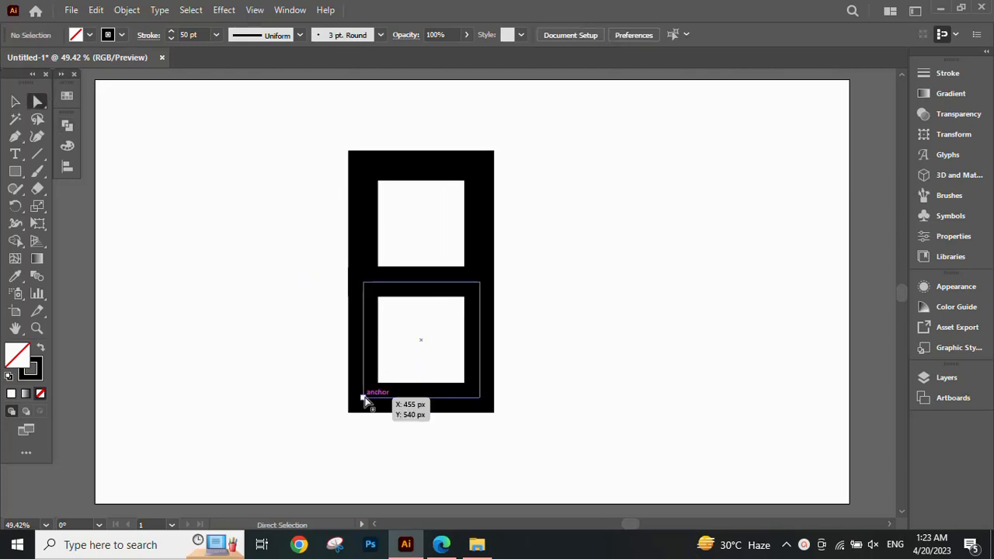
drag(363, 399, 255, 402)
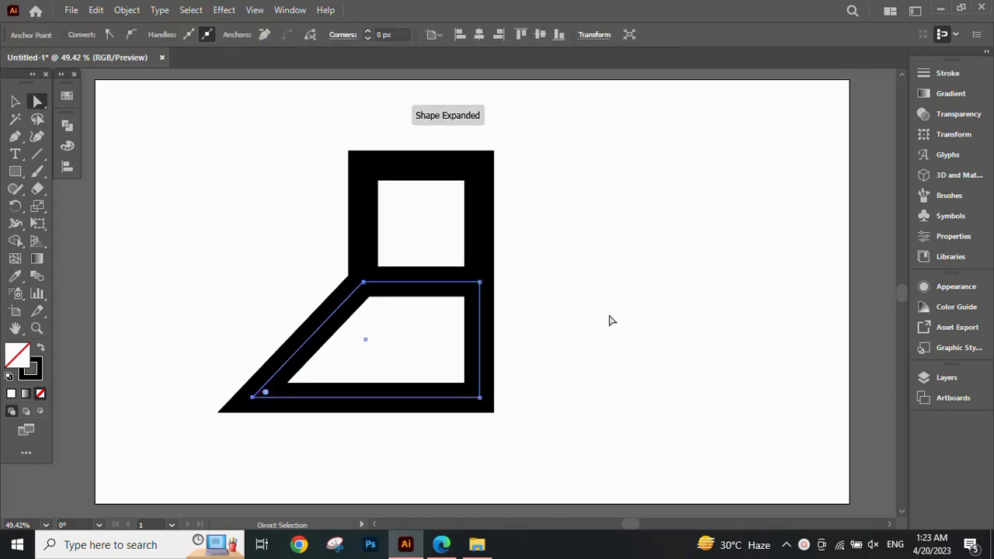
click(450, 134)
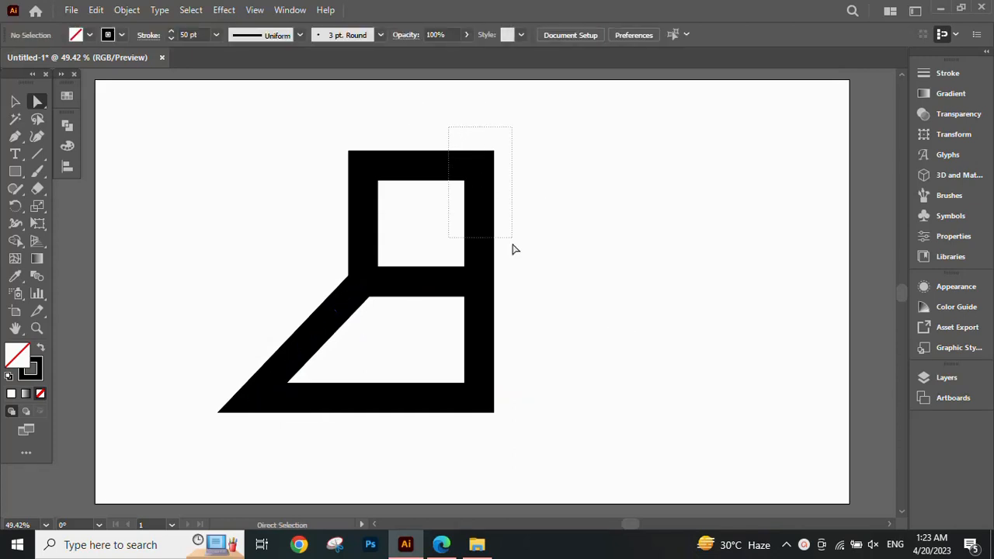
Fully round the right-hand corners of both shapes and the top-left corner of the upper shape.
drag(535, 439, 535, 439)
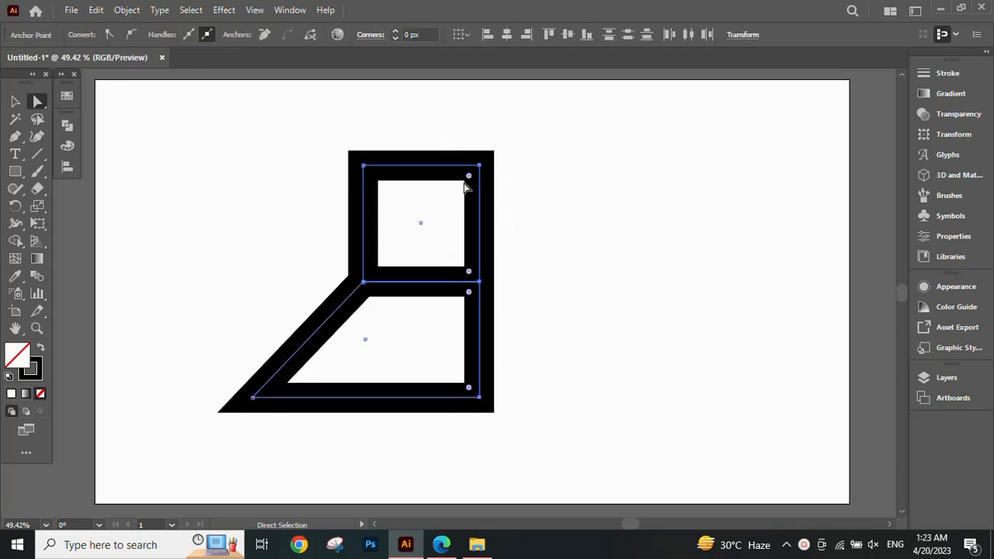
drag(468, 180, 314, 207)
click(333, 142)
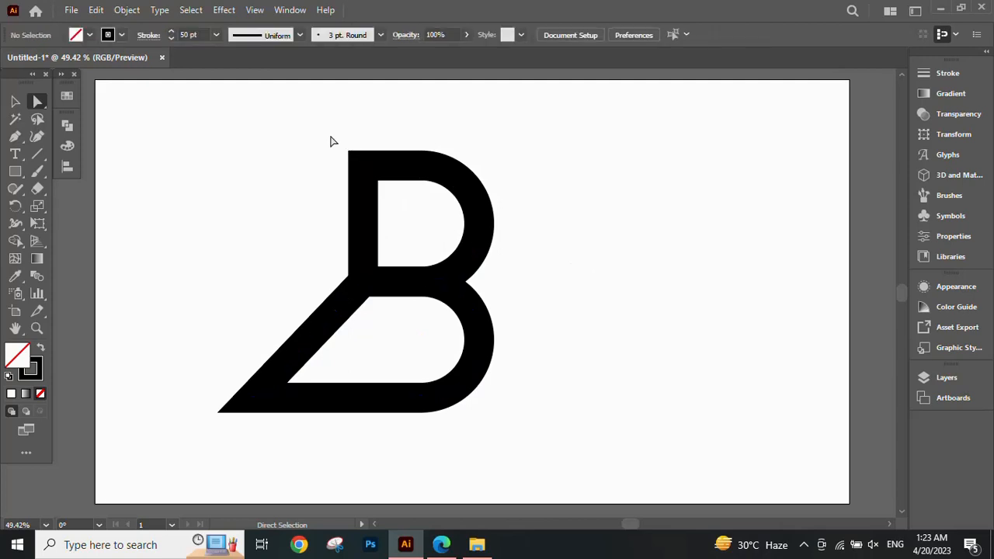
drag(378, 201, 537, 244)
click(551, 244)
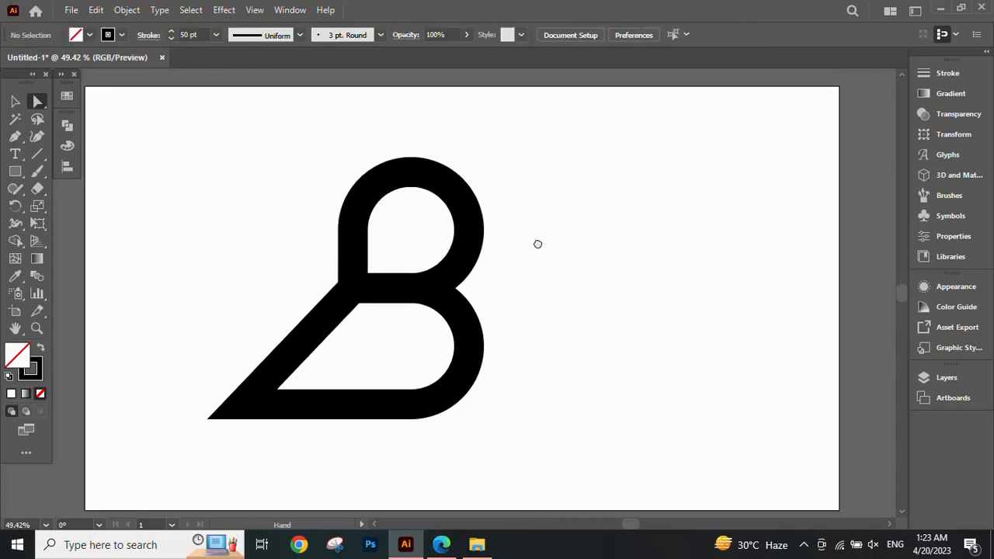
Draw a pointed, open three-point beak path on the right side of the head and shift it inward so less protrudes.
click(15, 138)
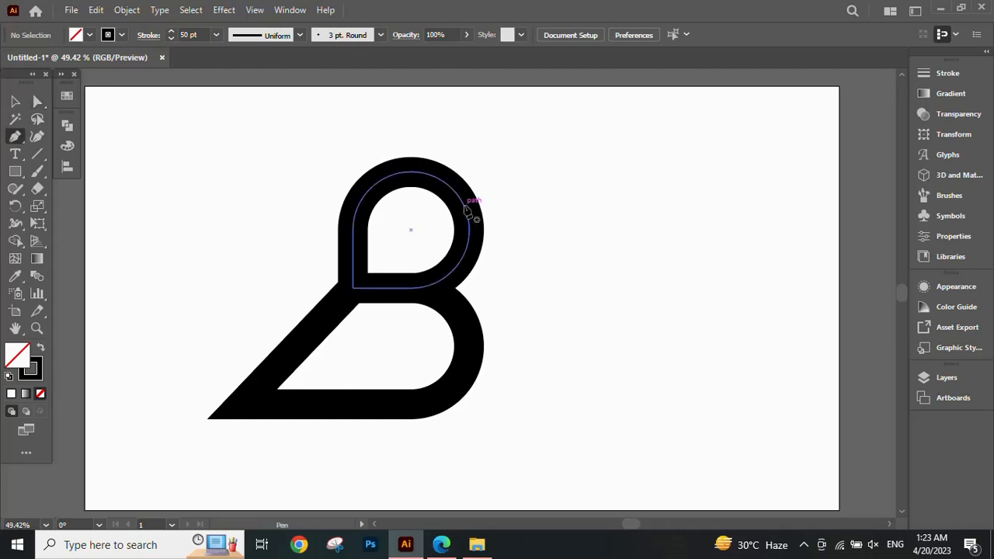
click(463, 203)
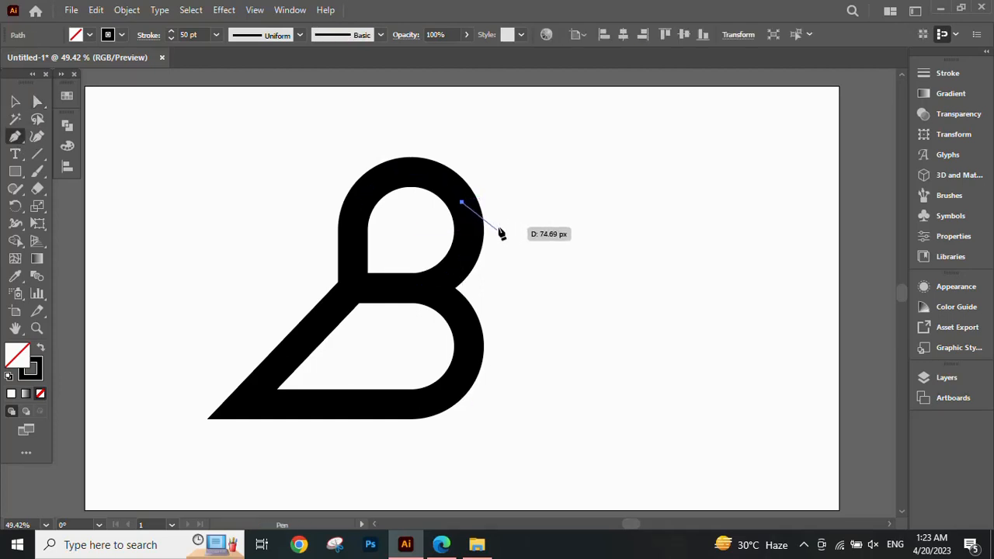
click(498, 226)
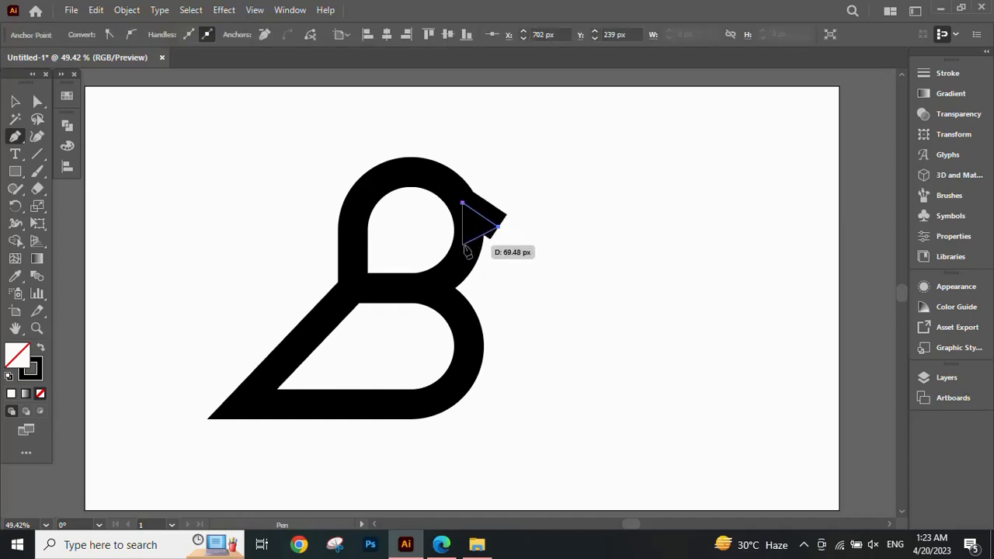
click(466, 245)
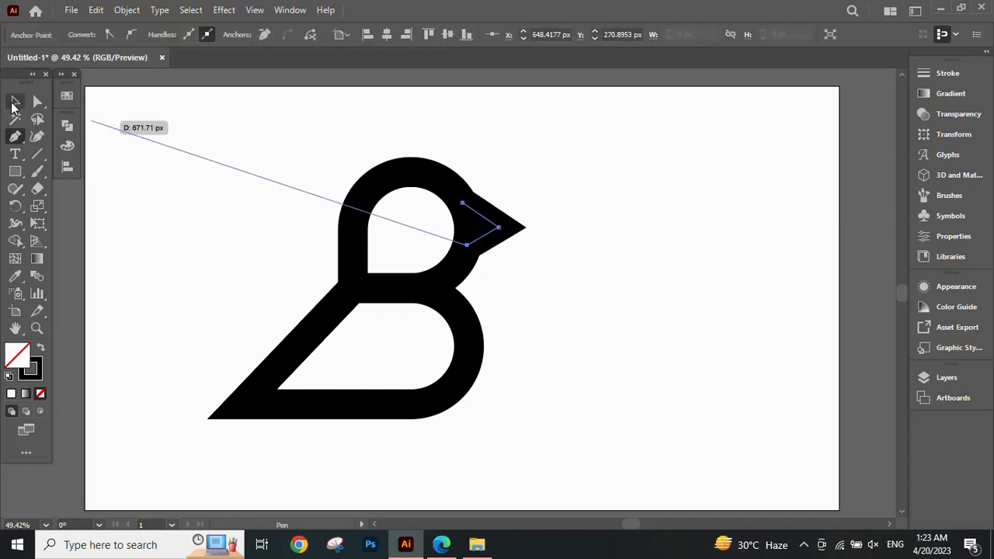
click(14, 101)
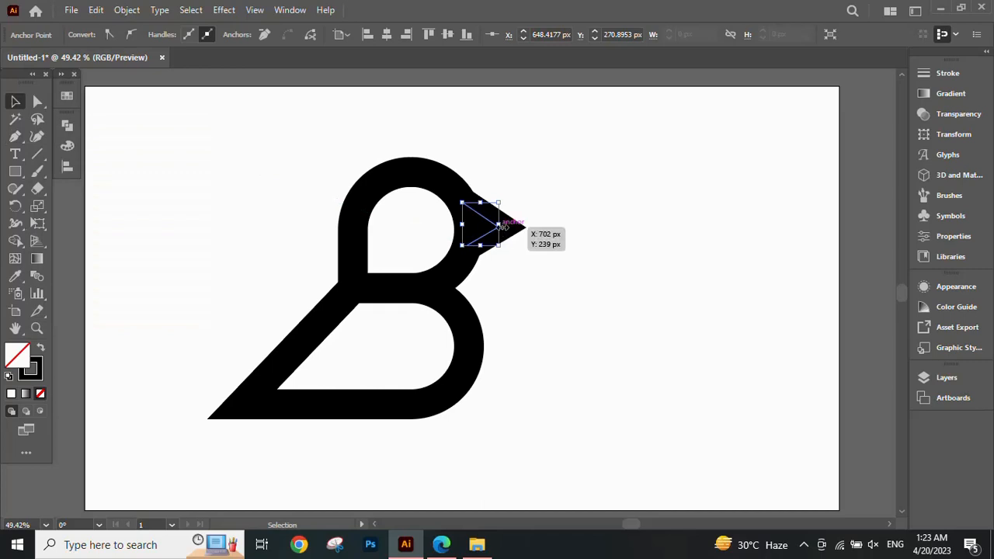
drag(497, 227, 526, 284)
click(521, 255)
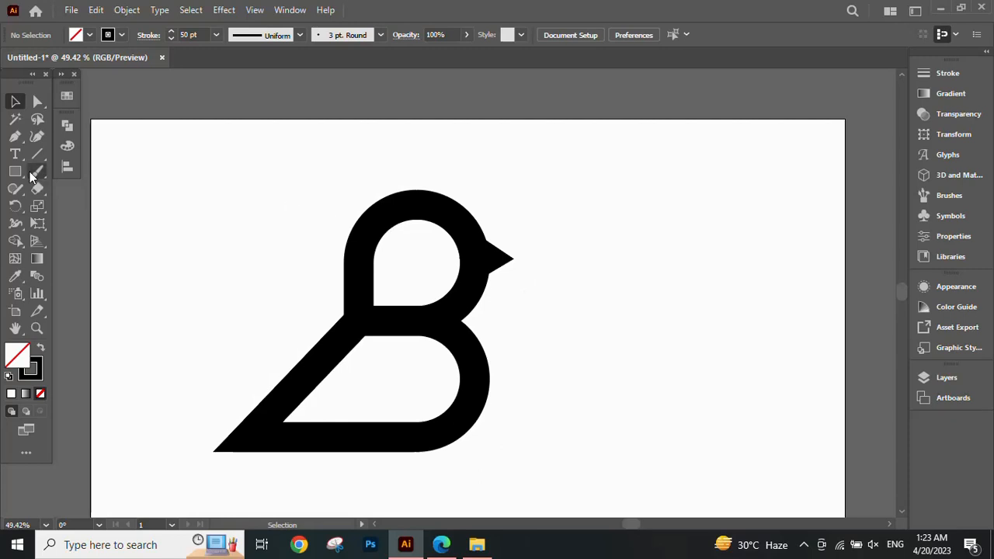
Draw a circle of about 14 px inside the head as the eye and give it a black fill with no stroke.
drag(17, 171, 93, 204)
scroll(402, 254, up, 1)
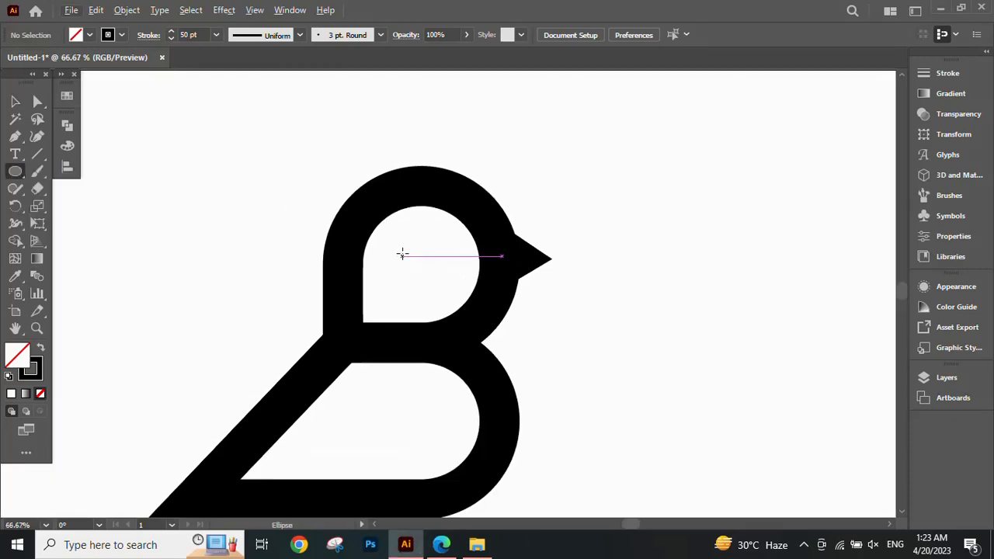
drag(403, 254, 409, 261)
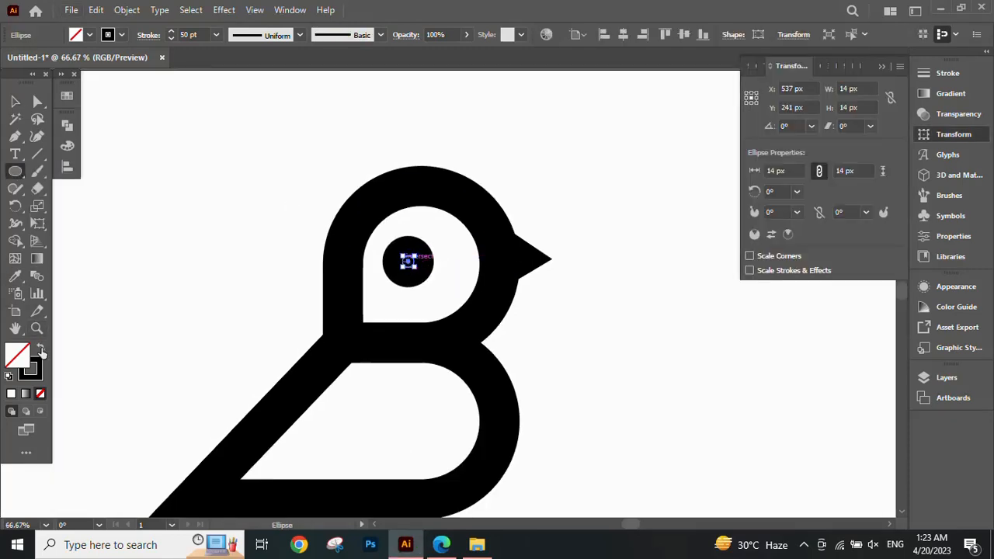
click(41, 350)
click(16, 106)
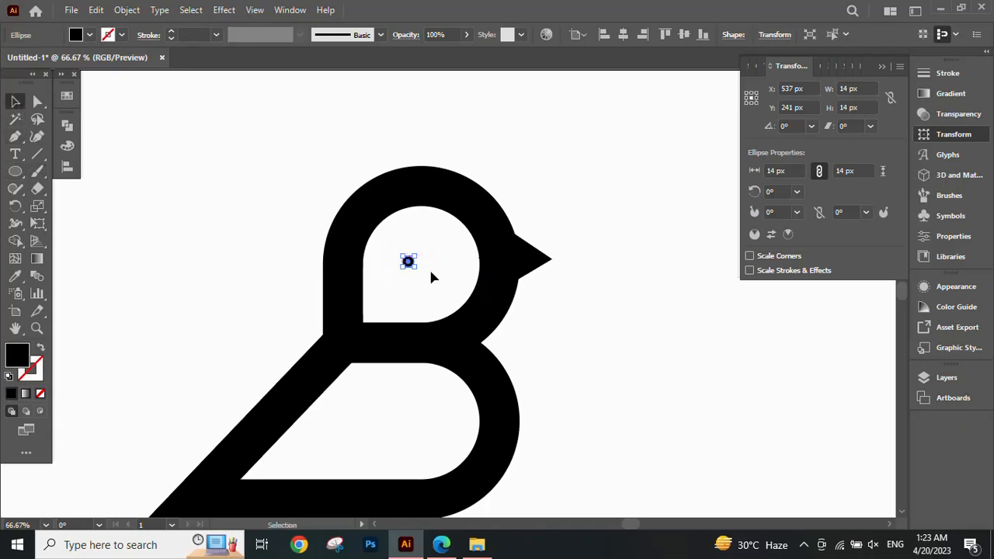
Enlarge the eye circle slightly and move it up and toward the beak.
drag(414, 268, 427, 279)
click(576, 317)
scroll(577, 317, down, 1)
drag(575, 318, 533, 301)
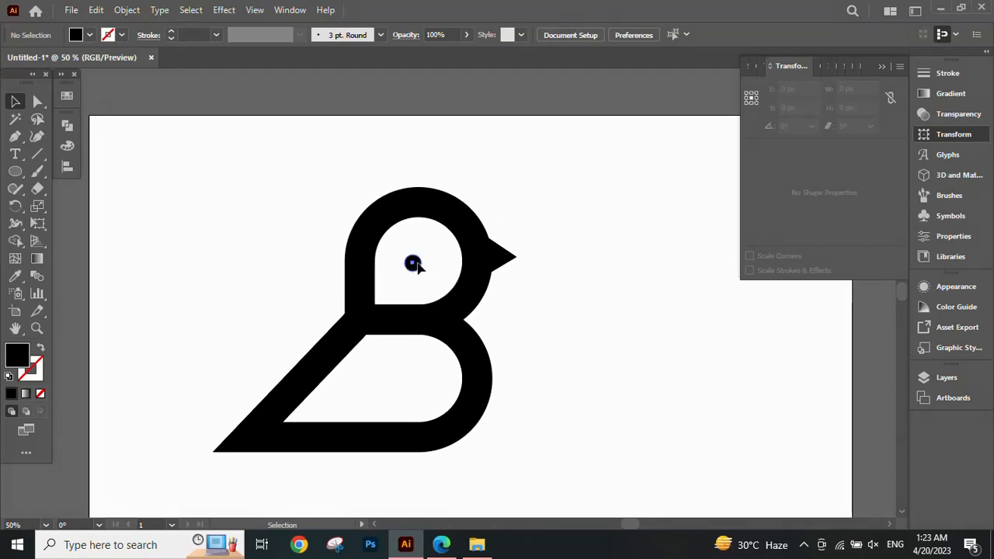
drag(416, 266, 426, 262)
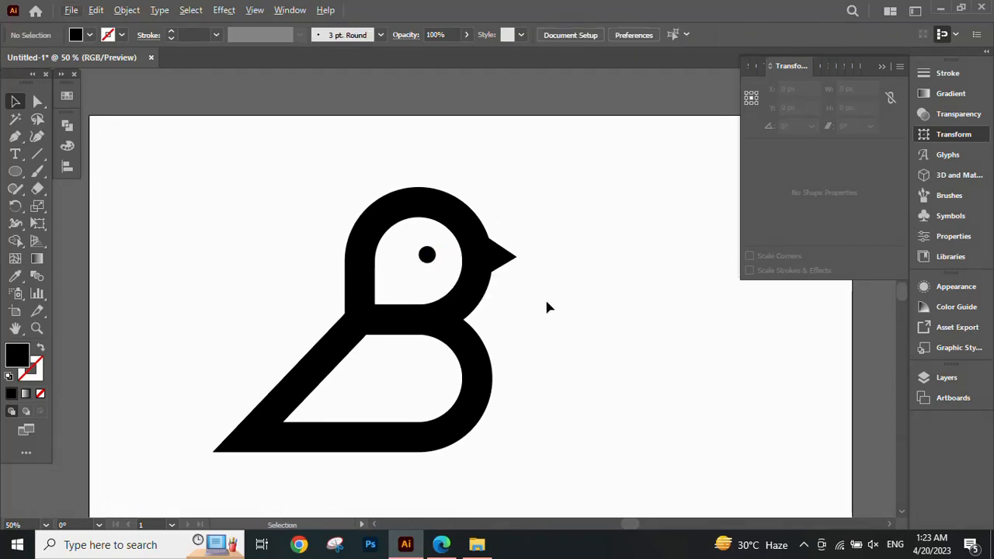
Select the whole bird and expand its fills and strokes into filled shapes.
scroll(544, 297, down, 2)
scroll(497, 277, up, 1)
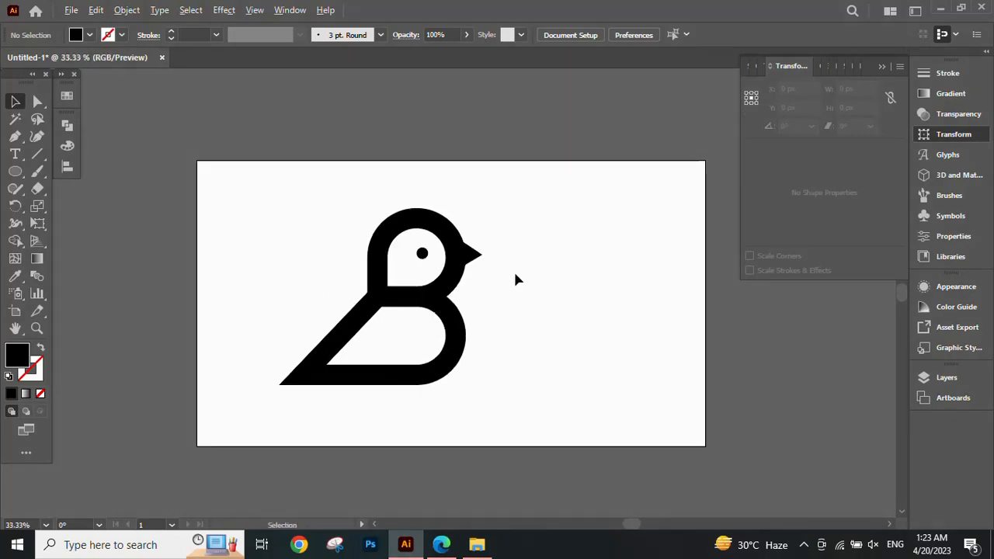
drag(457, 366, 465, 383)
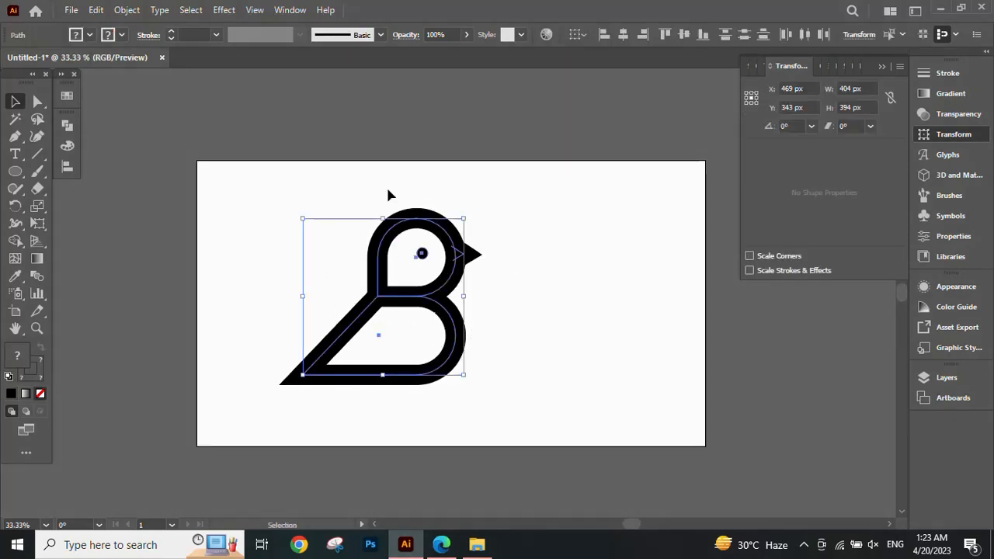
click(129, 10)
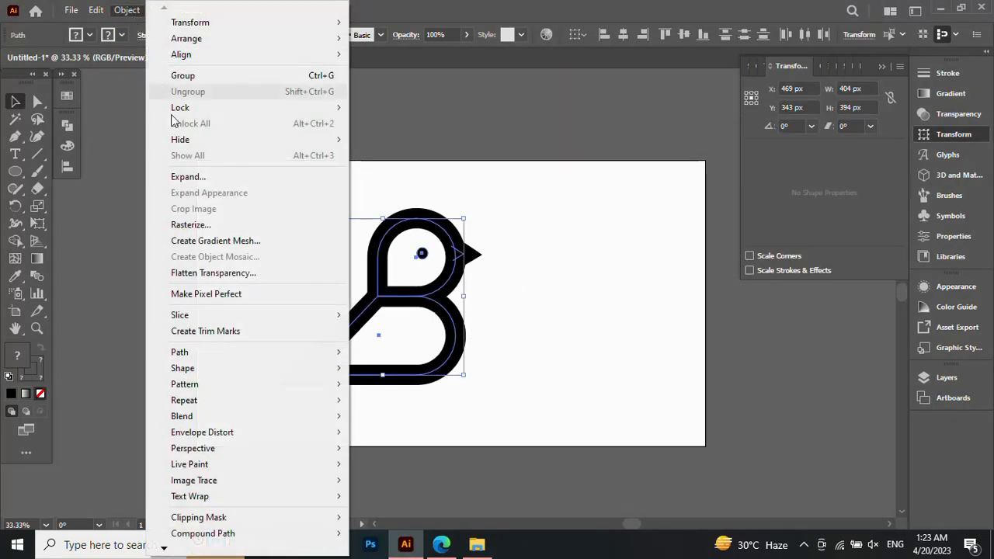
click(206, 177)
click(462, 355)
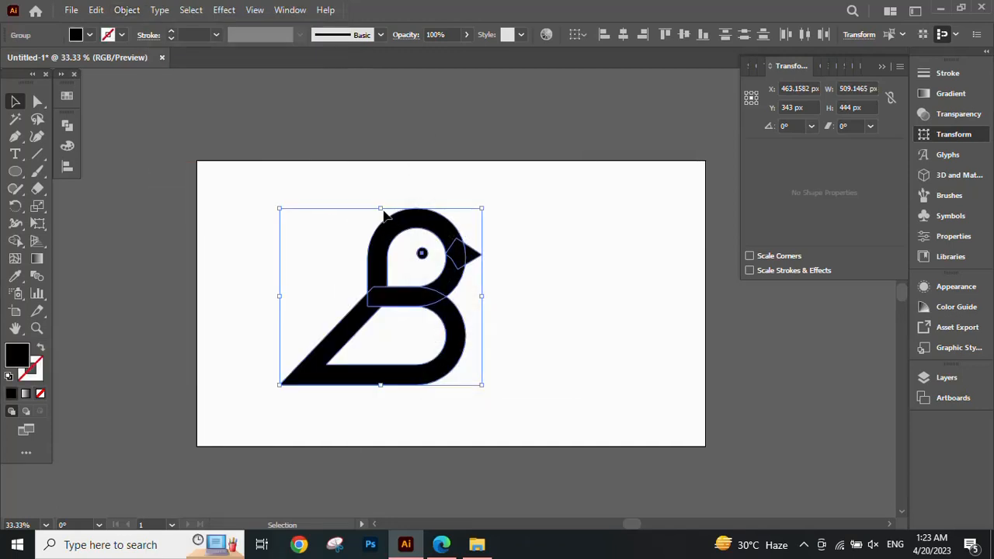
Scale the bird down to about 303 × 264 px and move it to the upper middle of the artboard.
drag(385, 220, 397, 266)
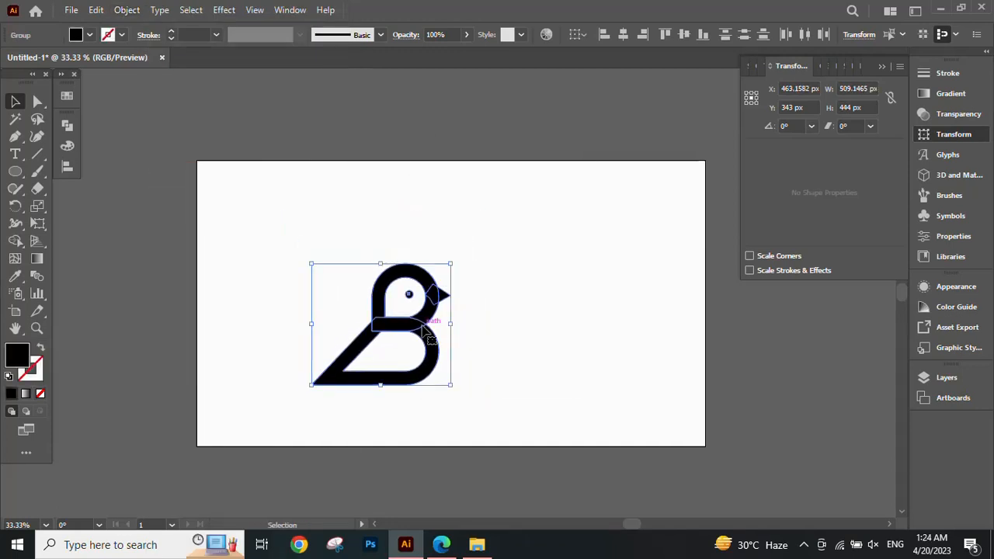
drag(417, 339, 444, 220)
drag(526, 296, 478, 295)
scroll(475, 293, up, 1)
drag(431, 272, 450, 260)
scroll(470, 262, down, 1)
click(513, 270)
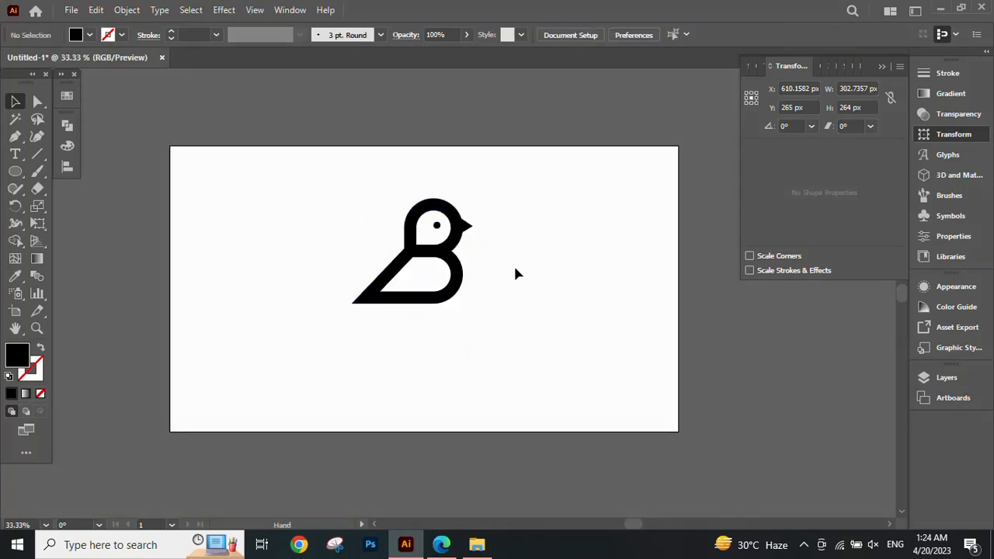
drag(514, 271, 488, 270)
Fill the whole bird with the RGB Blue swatch.
drag(441, 318, 442, 319)
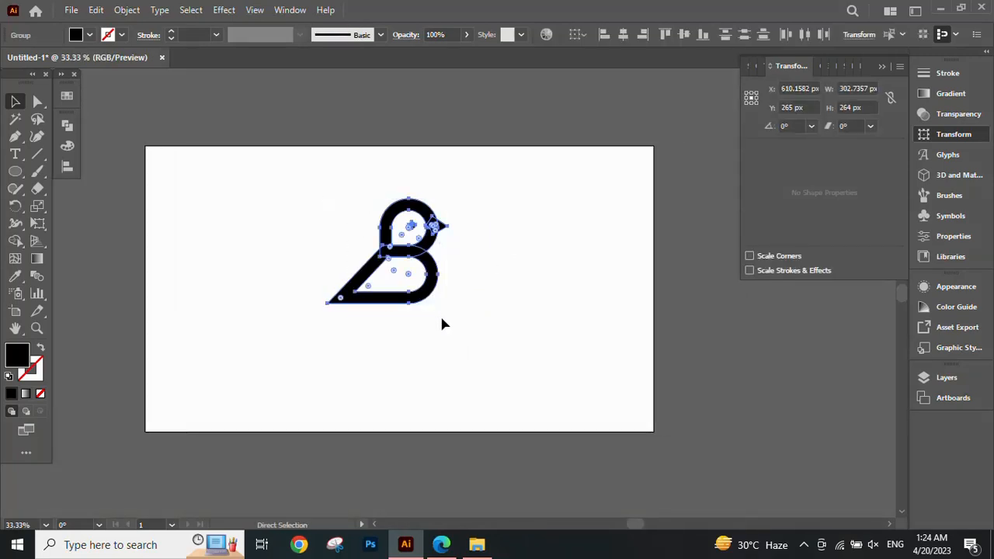
click(67, 97)
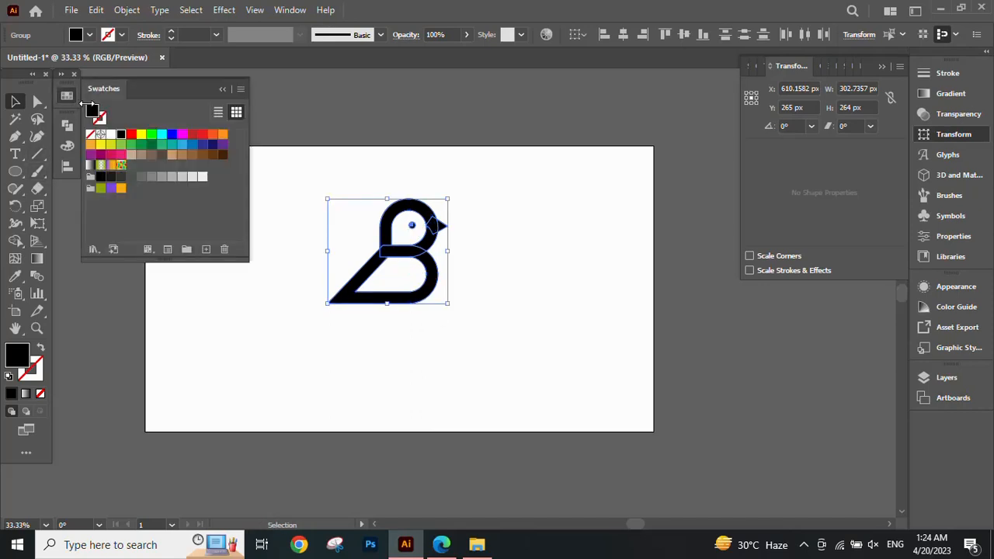
click(172, 137)
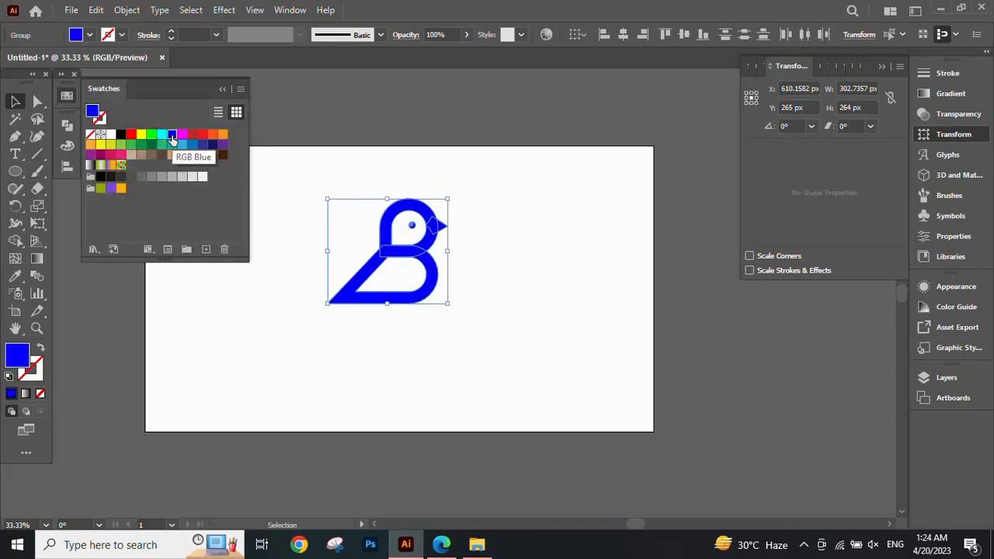
click(223, 89)
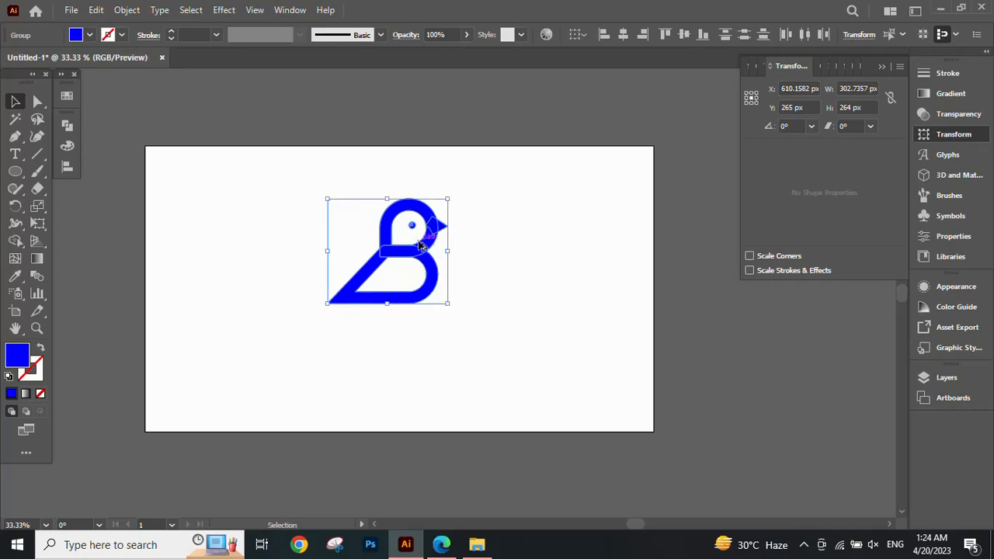
Merge the overlapping body, head and beak regions into one shape with the Shape Builder, leaving the eye separate.
scroll(410, 237, up, 1)
click(14, 241)
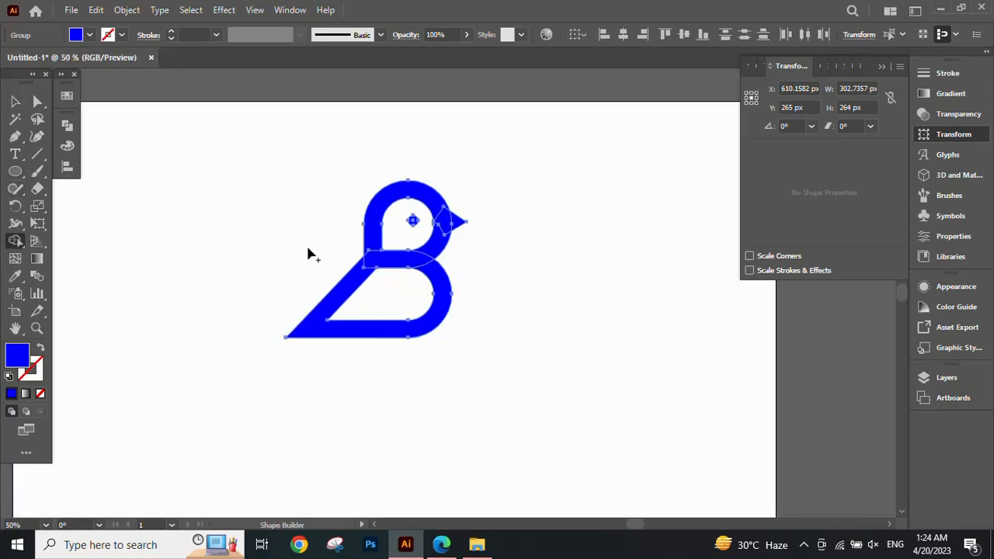
scroll(306, 243, up, 2)
mouse_move(403, 318)
mouse_down()
mouse_move(440, 227)
mouse_move(533, 195)
mouse_up()
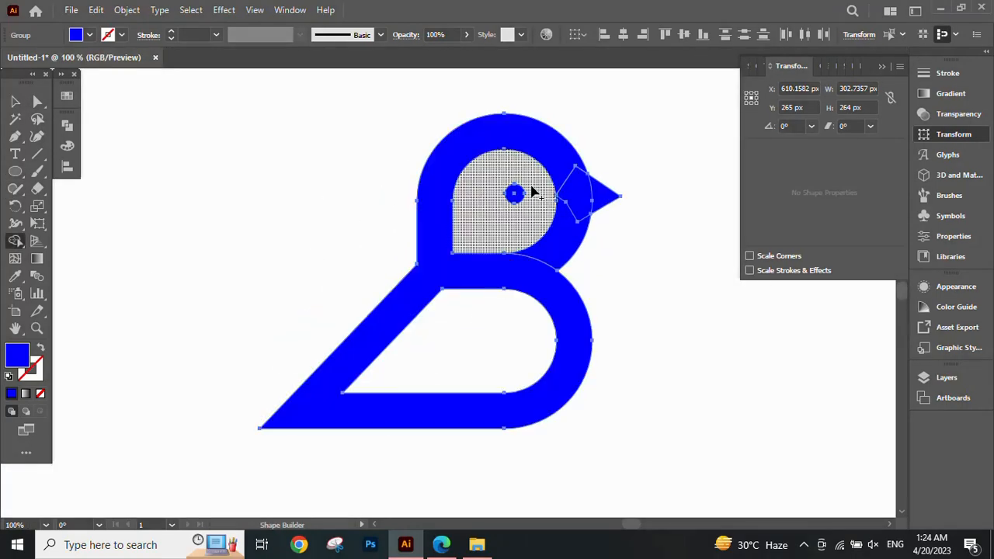
drag(595, 201, 535, 275)
click(14, 101)
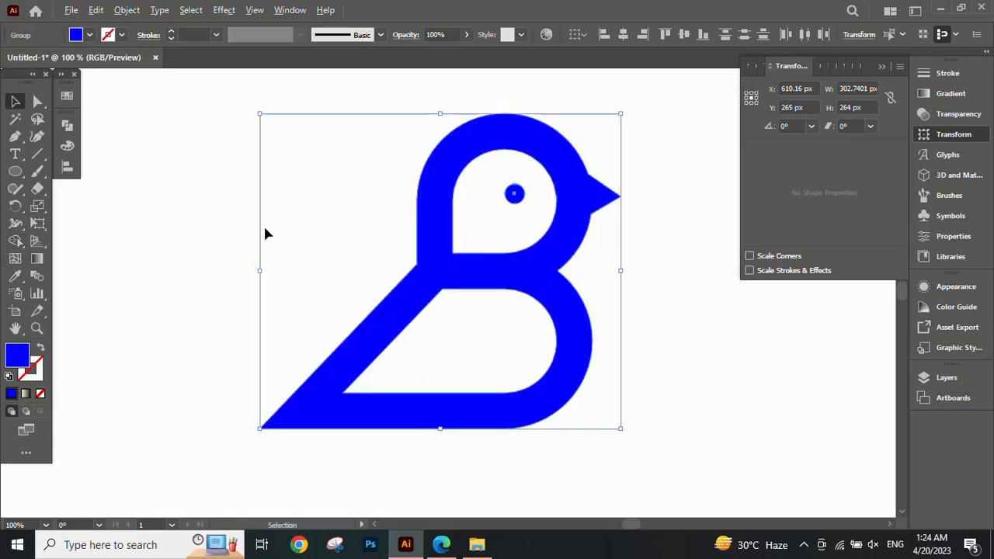
scroll(263, 224, down, 2)
click(458, 265)
Place a line of placeholder text beneath the bird and enlarge it to about 492 × 98 px.
scroll(458, 265, down, 2)
scroll(458, 271, up, 1)
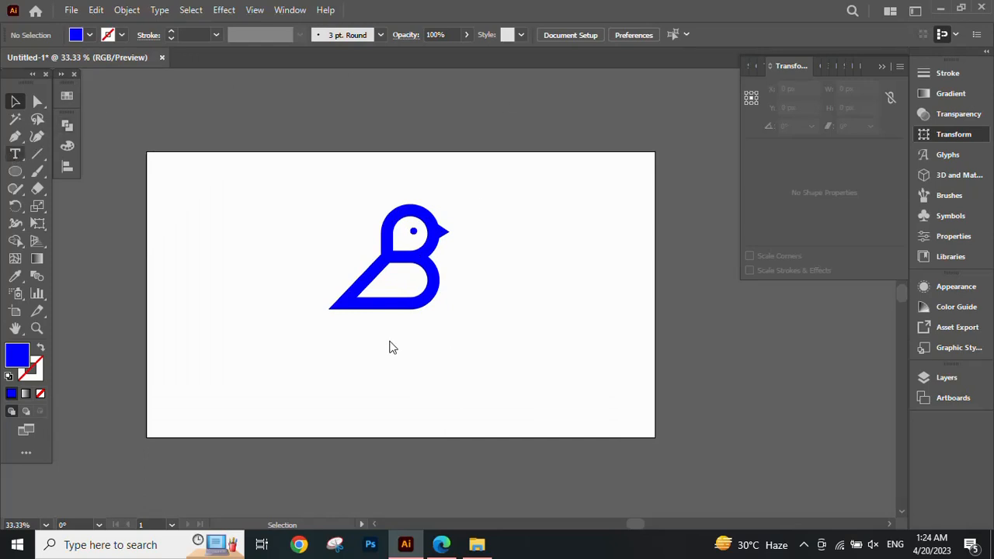
click(331, 334)
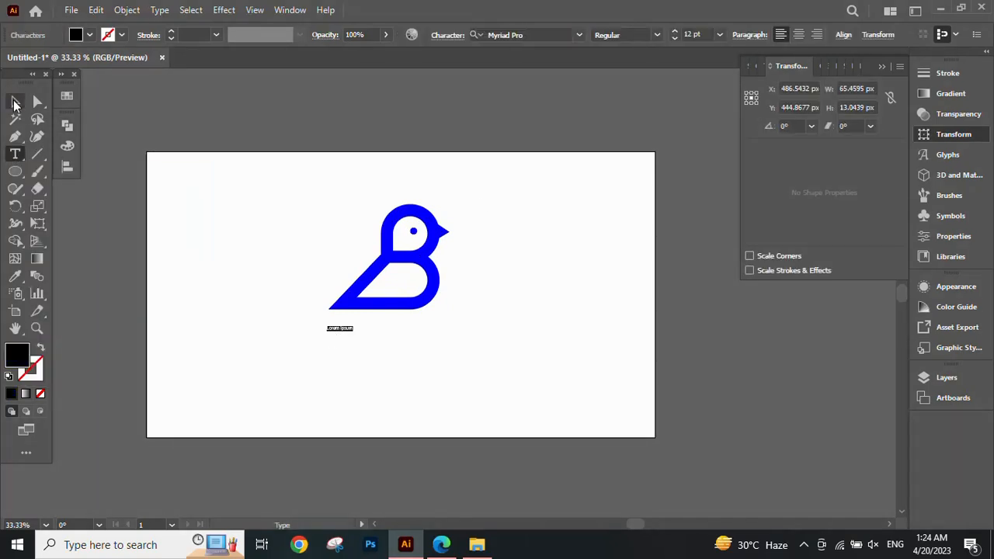
key(Escape)
drag(355, 334, 469, 341)
Replace the placeholder text beneath the bird with "BlueBird".
click(15, 154)
alt+scroll(402, 342, up, 1)
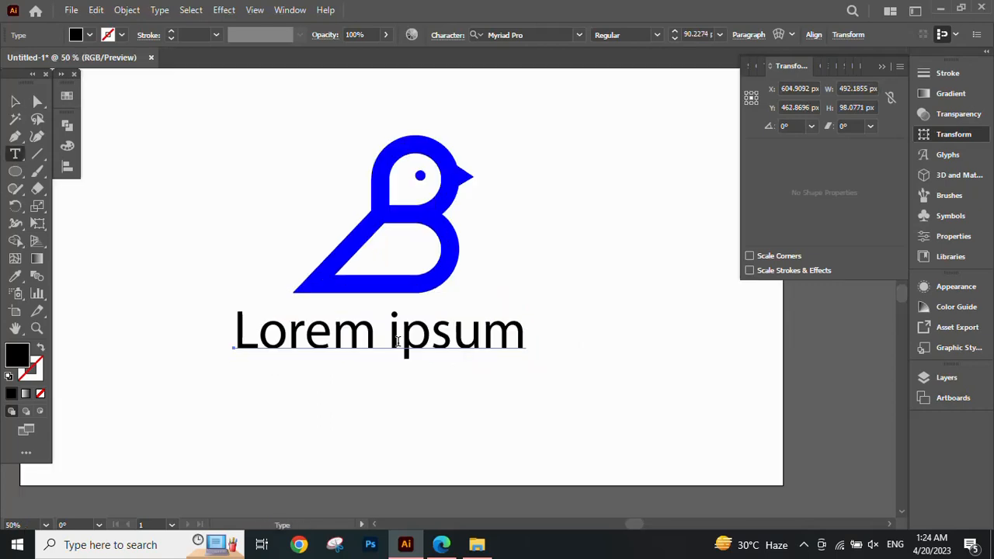
click(402, 341)
click(883, 67)
key(ctrl+a)
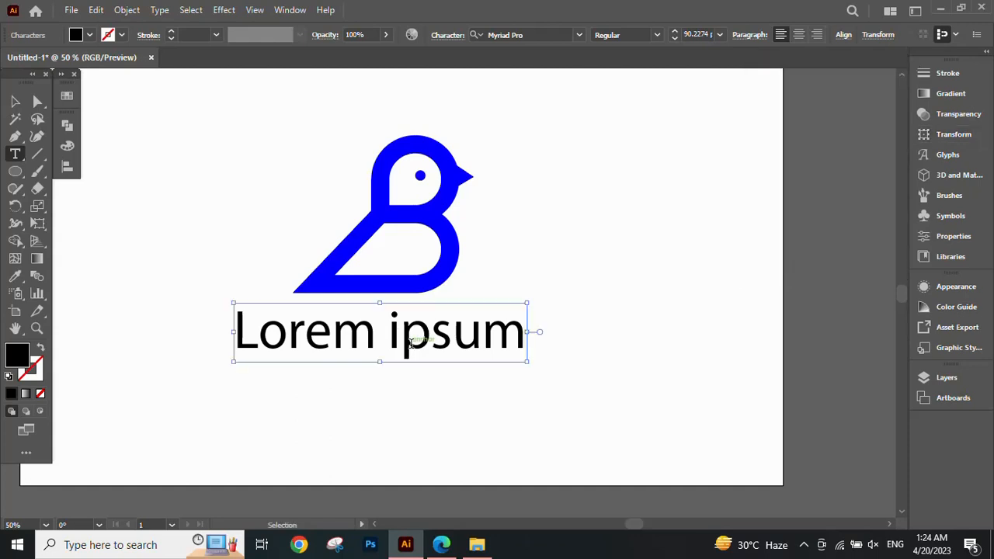
key(BackSpace)
text(BlueBird)
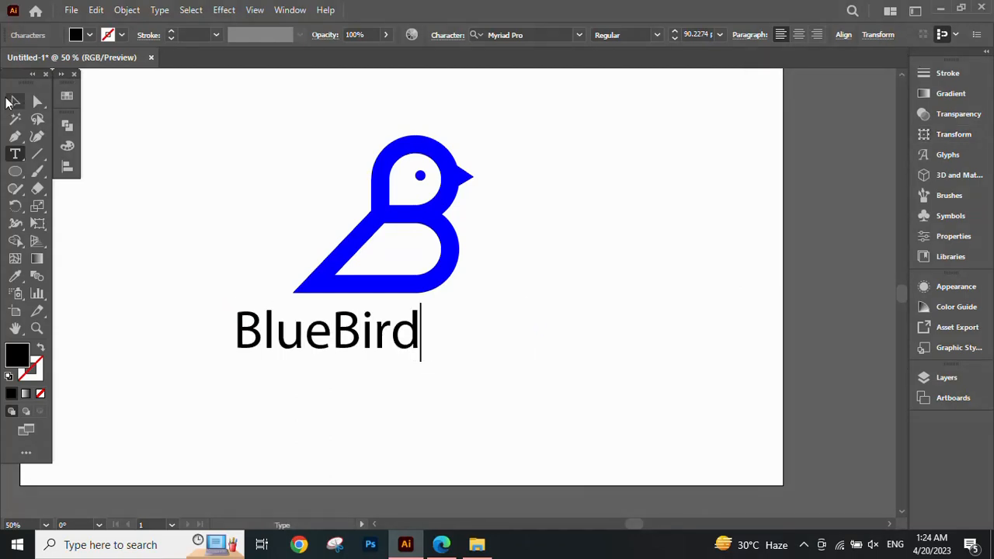
Scale the BlueBird text up to about 120 pt beneath the bird.
key(Escape)
drag(426, 334, 477, 334)
key(ctrl+minus)
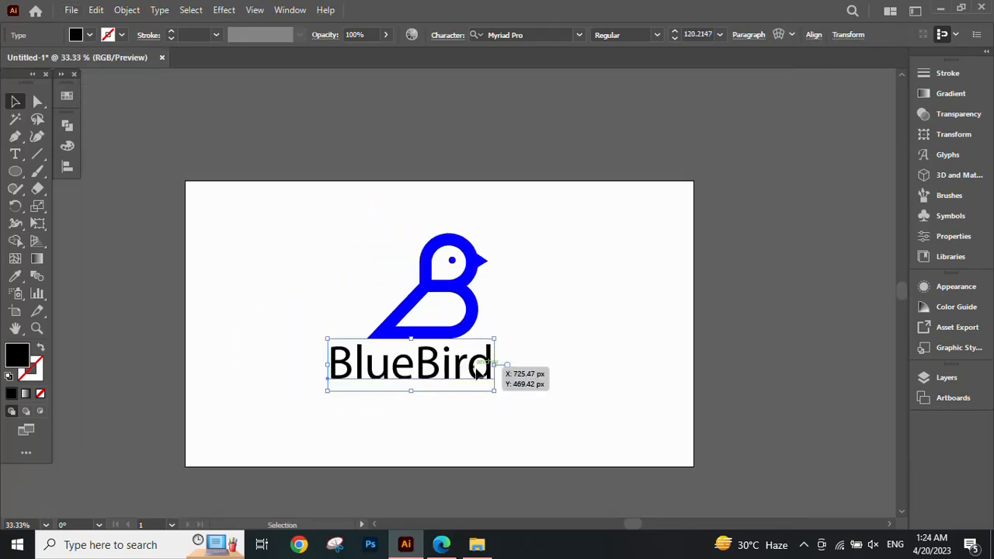
key(space)
drag(548, 329, 503, 329)
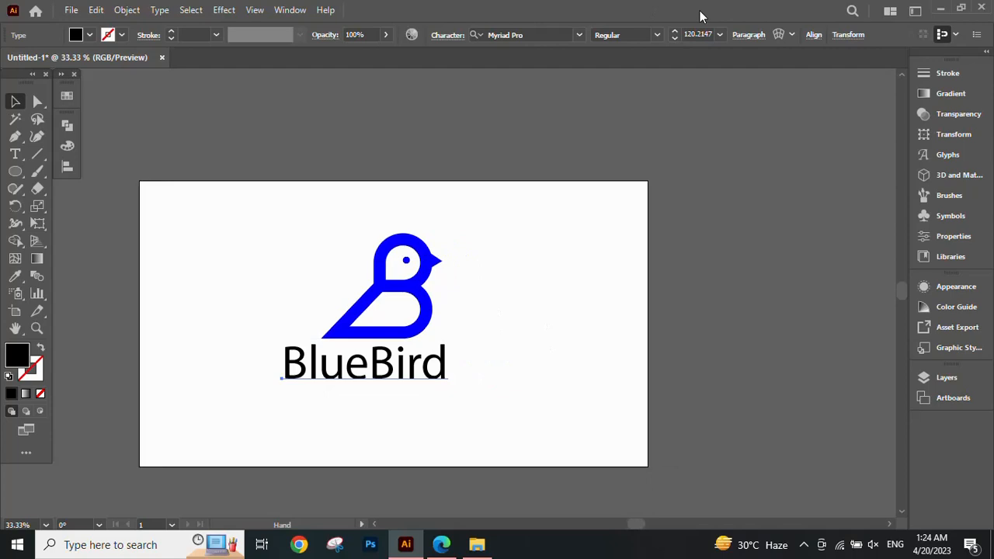
Change the font of the BlueBird text to Croogla 4F and deselect it.
click(580, 35)
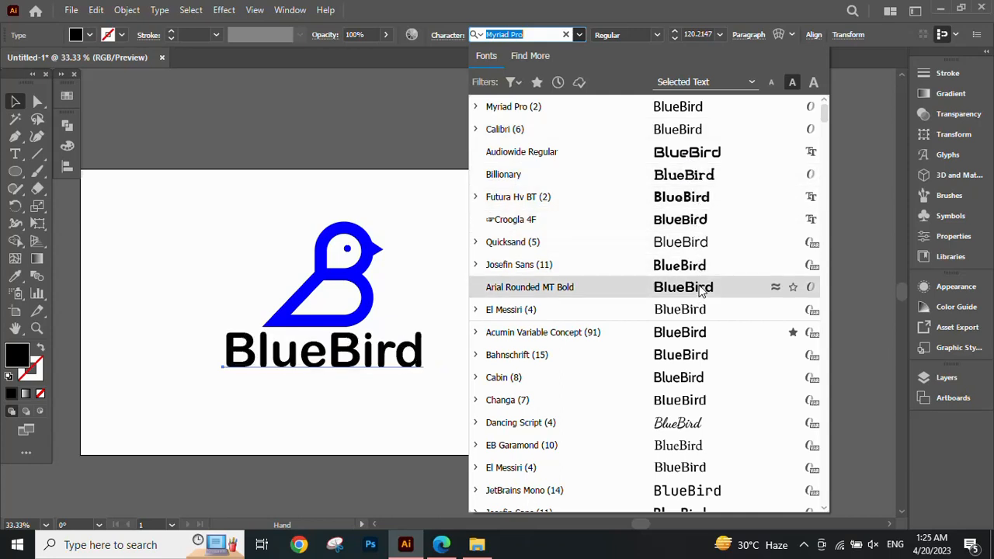
click(690, 231)
click(415, 414)
drag(415, 414, 573, 418)
scroll(559, 379, up, 1)
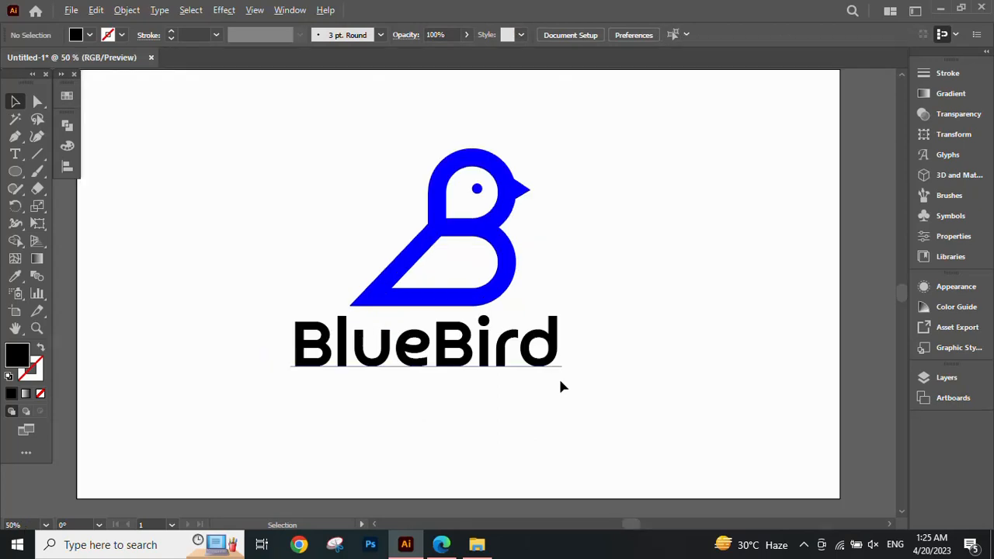
Set the tracking of the BlueBird text to 25.
click(502, 368)
drag(569, 159, 522, 134)
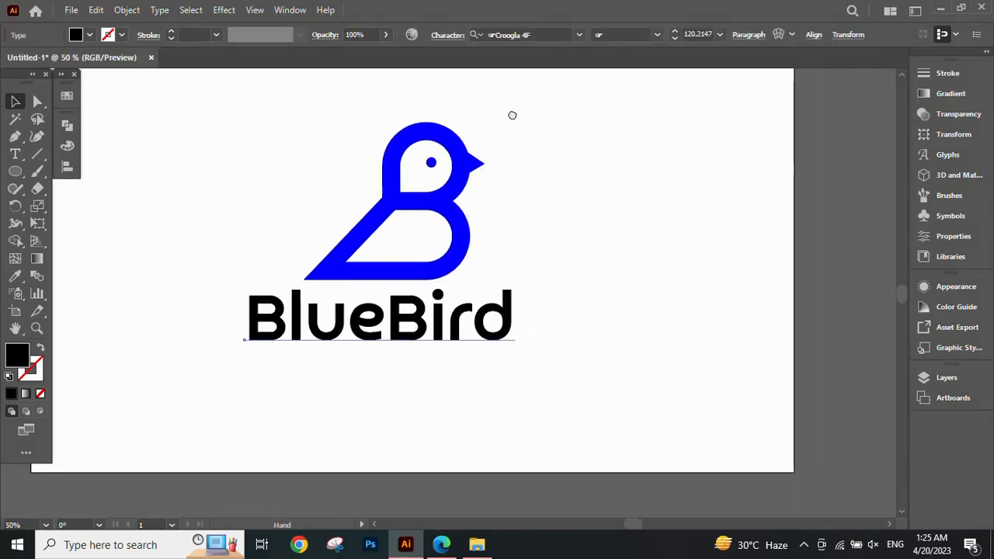
click(459, 35)
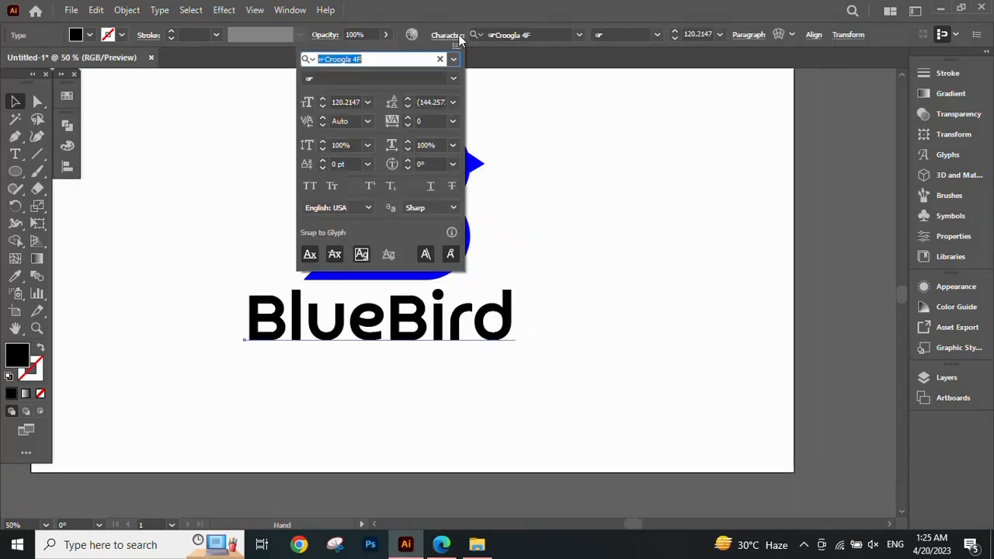
click(452, 121)
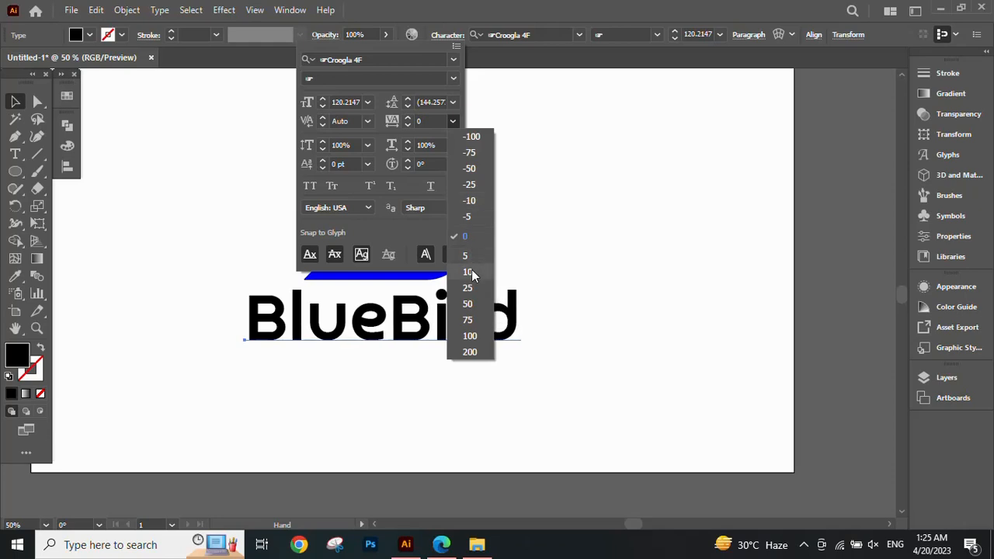
click(478, 293)
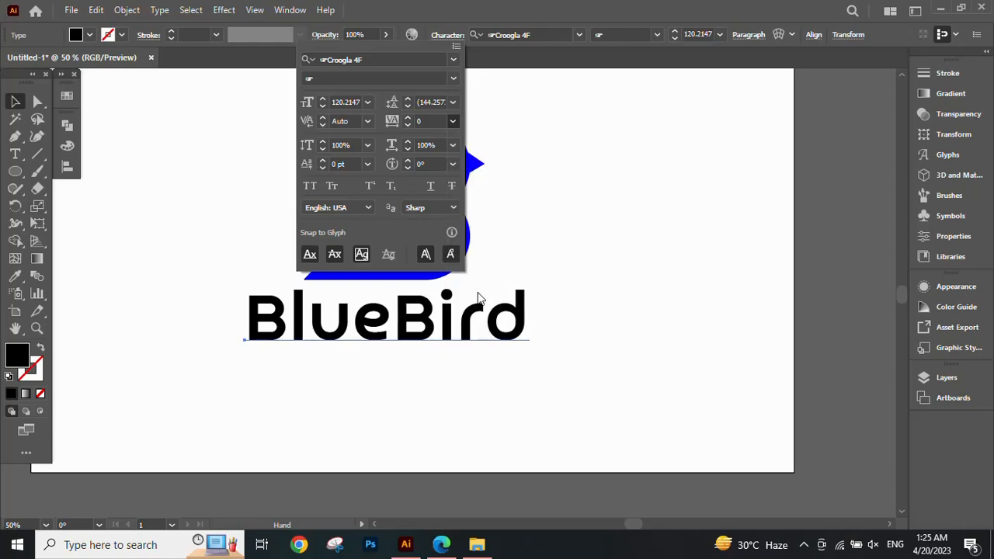
key(Escape)
key(ctrl+minus)
Scale the bird down slightly and move it up a little to widen the gap above the text.
click(480, 260)
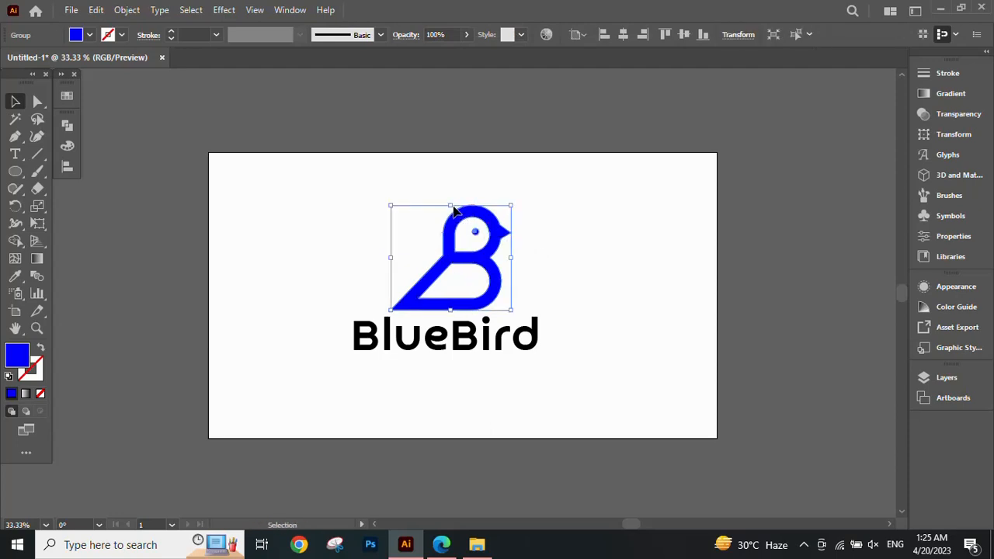
drag(450, 206, 451, 211)
drag(482, 270, 482, 264)
click(613, 271)
scroll(548, 338, up, 1)
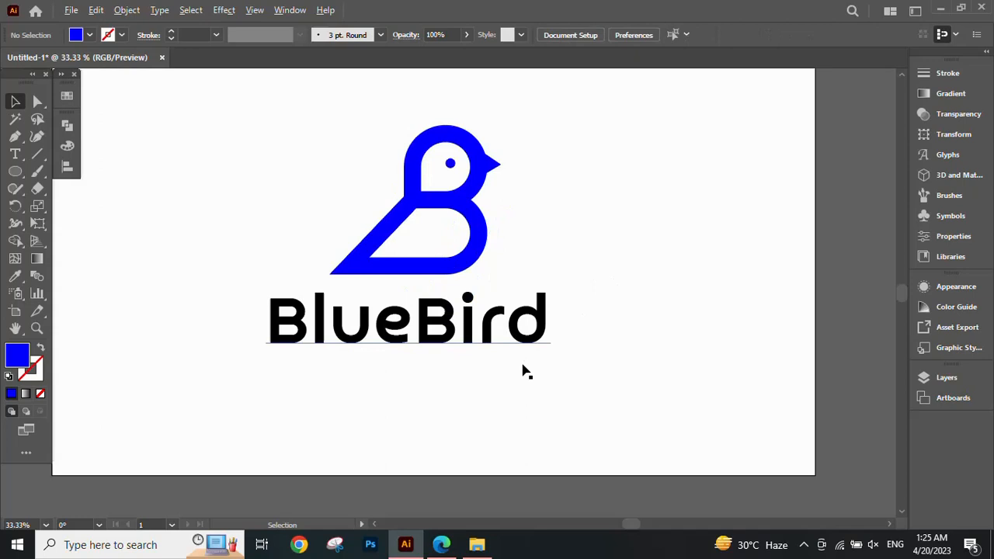
Convert the BlueBird text to outlines and select the resulting letter group.
click(466, 354)
right_click(466, 354)
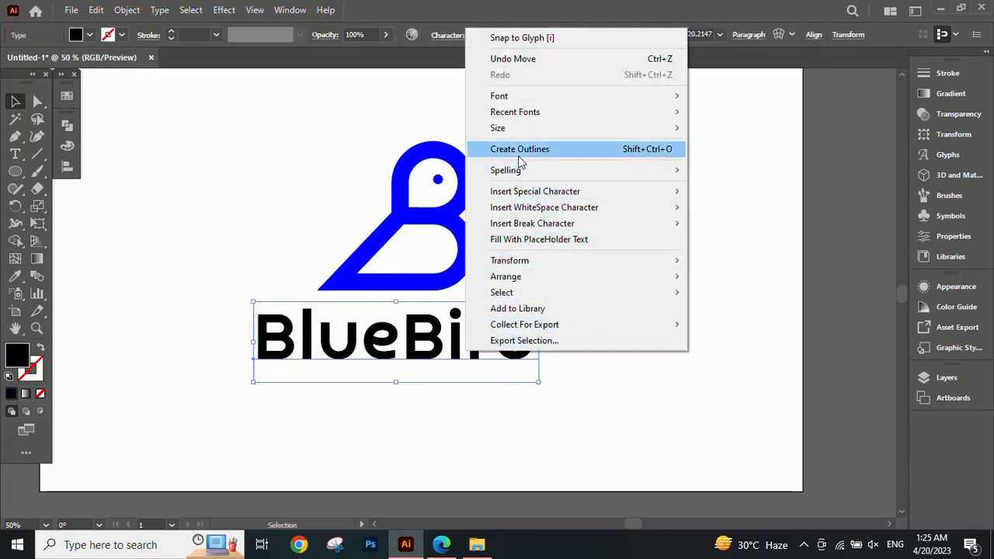
click(474, 149)
click(368, 365)
scroll(366, 359, up, 2)
click(346, 326)
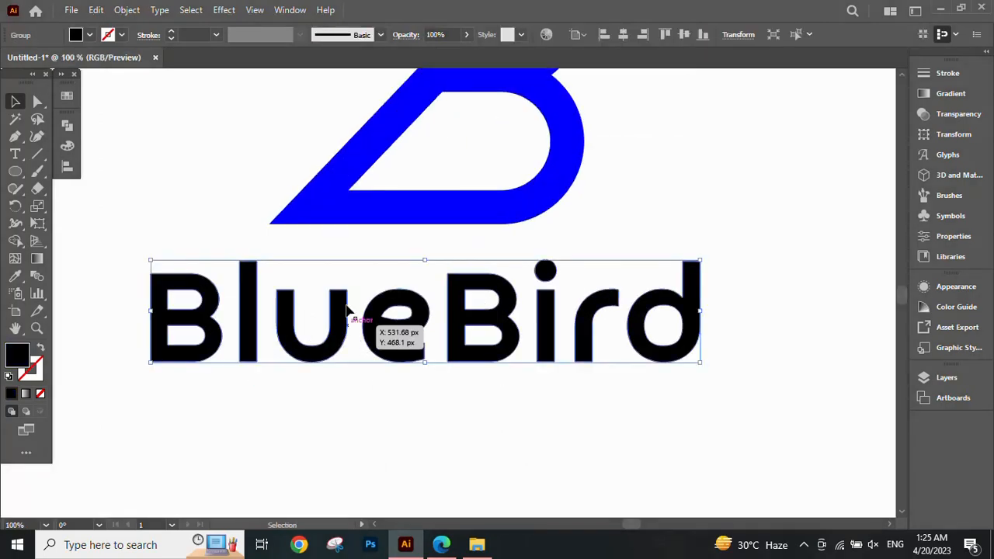
Try to edit the top corner points of the outlined letter l with the Direct Selection tool.
click(36, 103)
scroll(334, 282, left, 1)
scroll(310, 264, up, 1)
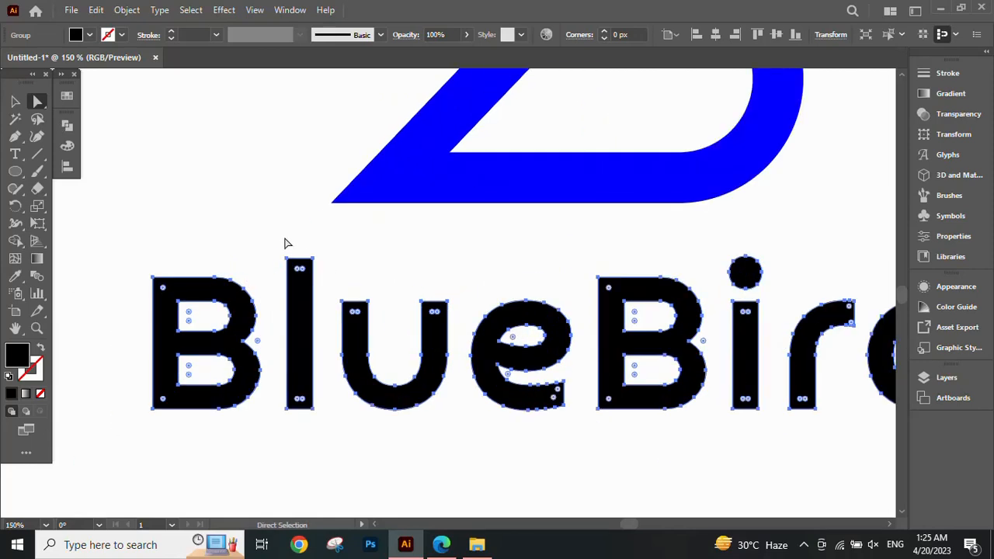
drag(282, 238, 316, 257)
click(376, 278)
scroll(376, 279, down, 2)
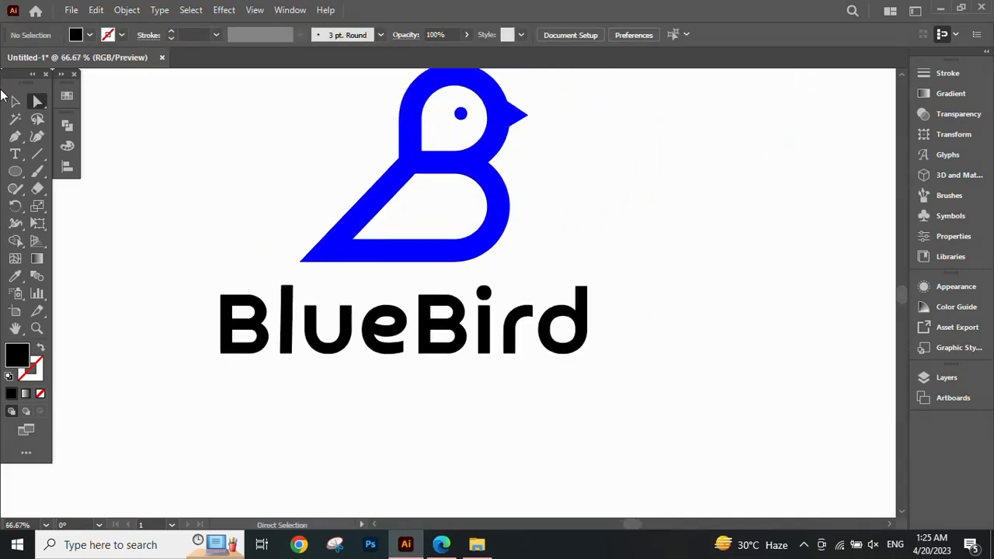
Fill the outlined BlueBird lettering with the dark grey swatch from the greys group.
click(15, 101)
scroll(458, 342, down, 1)
click(468, 338)
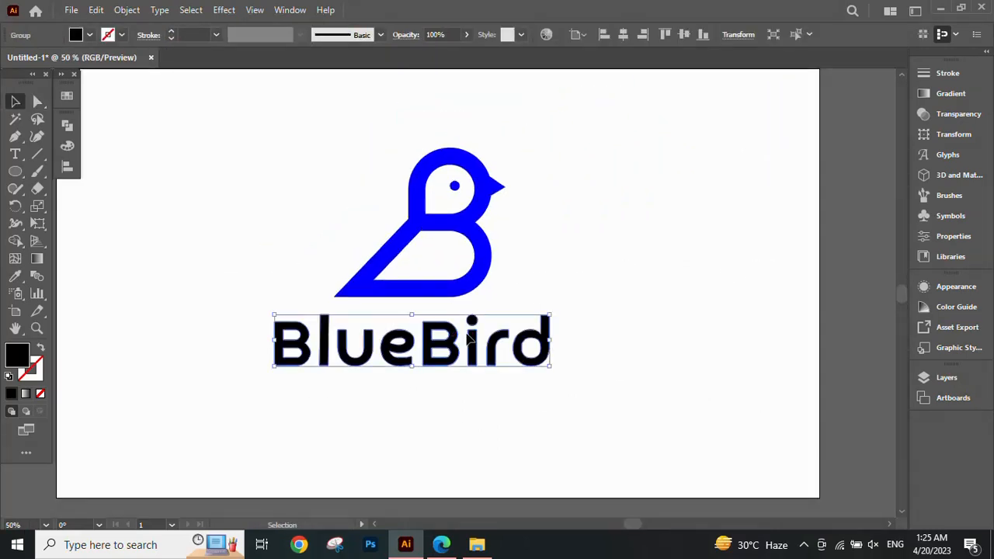
click(68, 96)
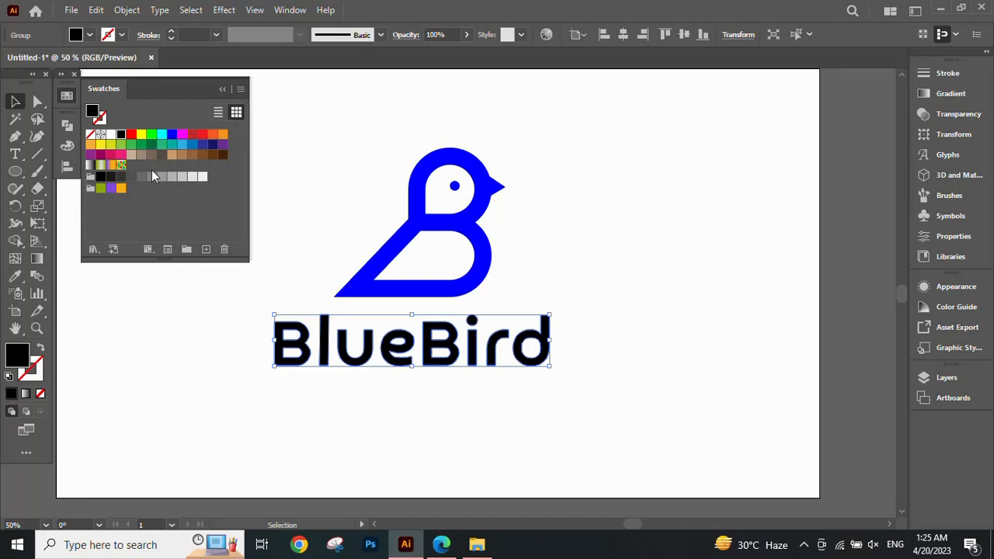
click(130, 177)
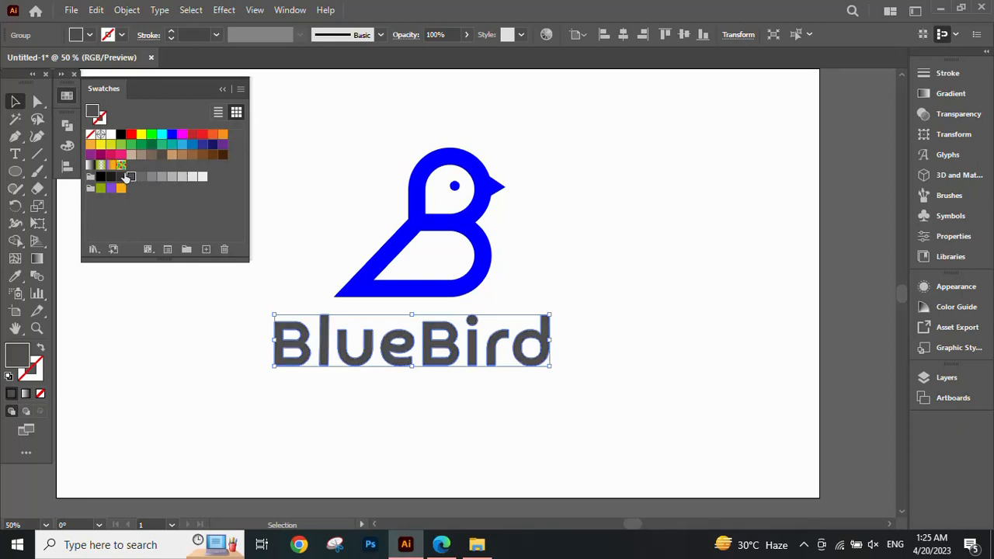
scroll(270, 167, down, 2)
click(220, 90)
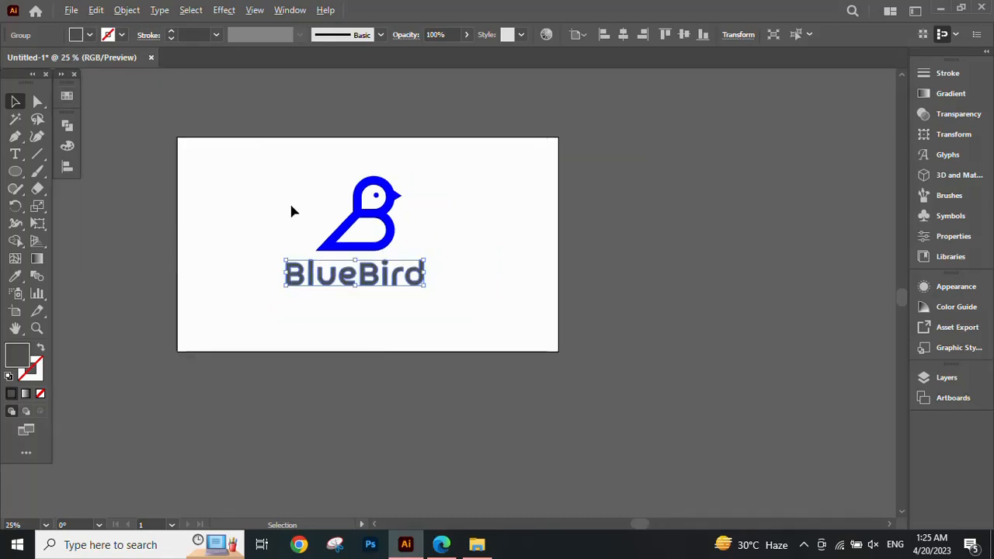
Move the bird and its lettering together to the right half of the artboard.
scroll(280, 210, up, 1)
drag(257, 171, 512, 275)
click(174, 313)
drag(63, 216, 105, 217)
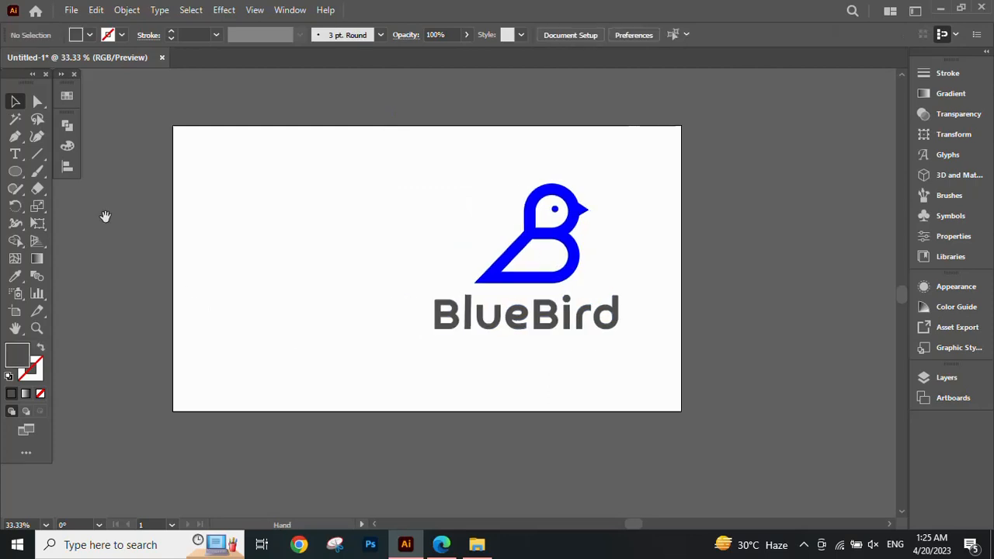
Draw a rectangle about 597 × 720 px from the artboard's top-left corner, covering its left part at full height.
click(13, 170)
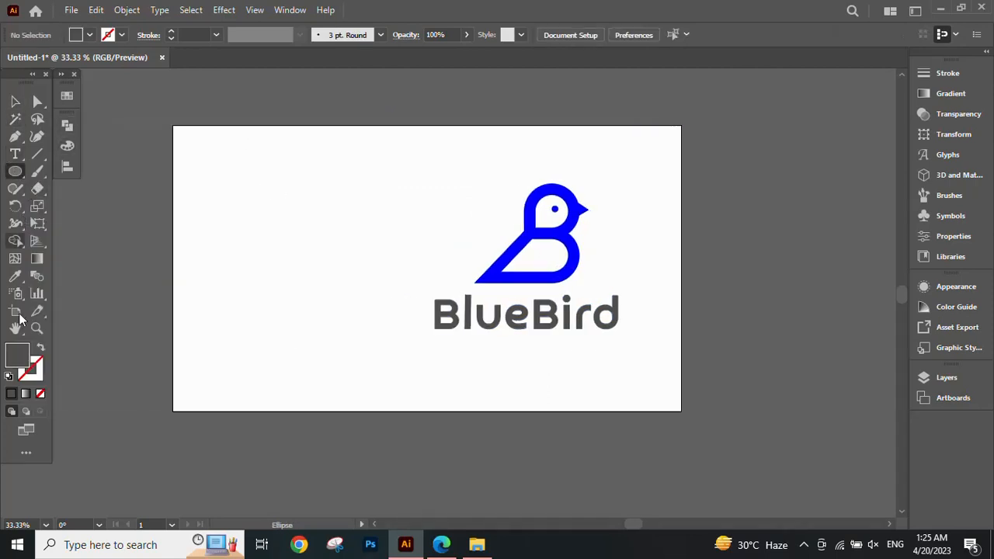
drag(13, 171, 78, 172)
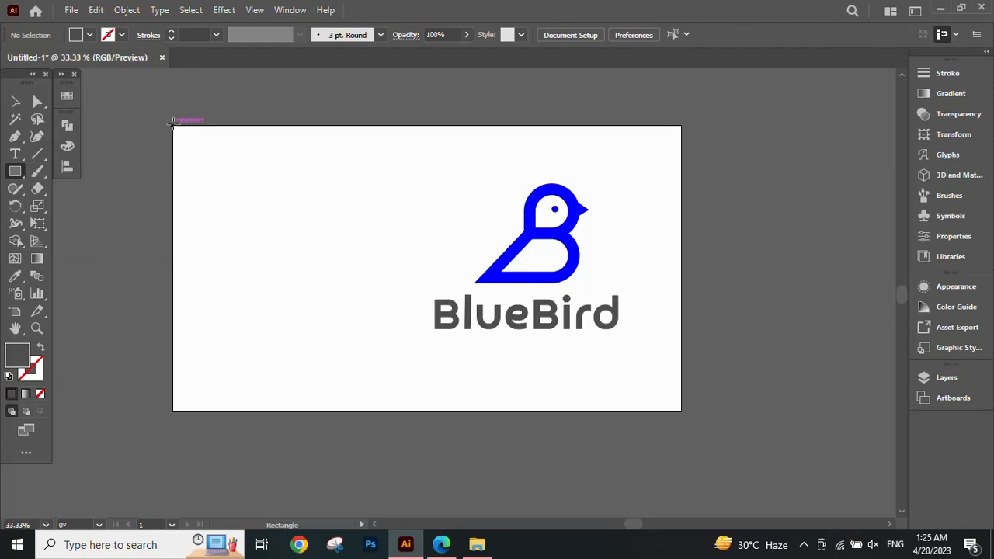
mouse_move(173, 126)
mouse_down()
mouse_move(303, 313)
mouse_move(370, 386)
mouse_move(410, 412)
mouse_up()
click(15, 102)
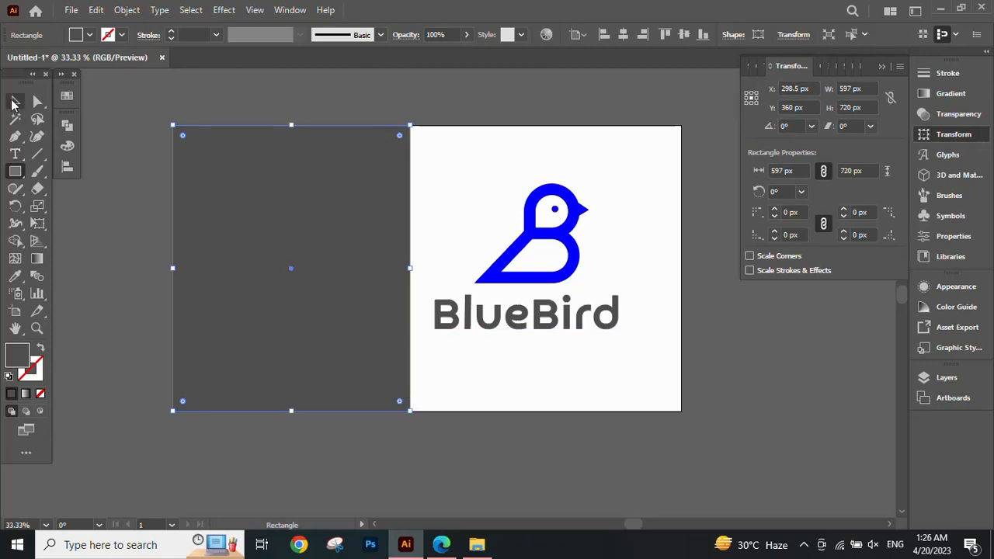
Select the bird and its lettering and move both slightly farther right, away from the rectangle.
click(501, 278)
shift+click(507, 314)
drag(512, 286, 533, 286)
Resize the dark rectangle to about 524 × 720 px so it spans the artboard's full height.
drag(15, 172, 76, 209)
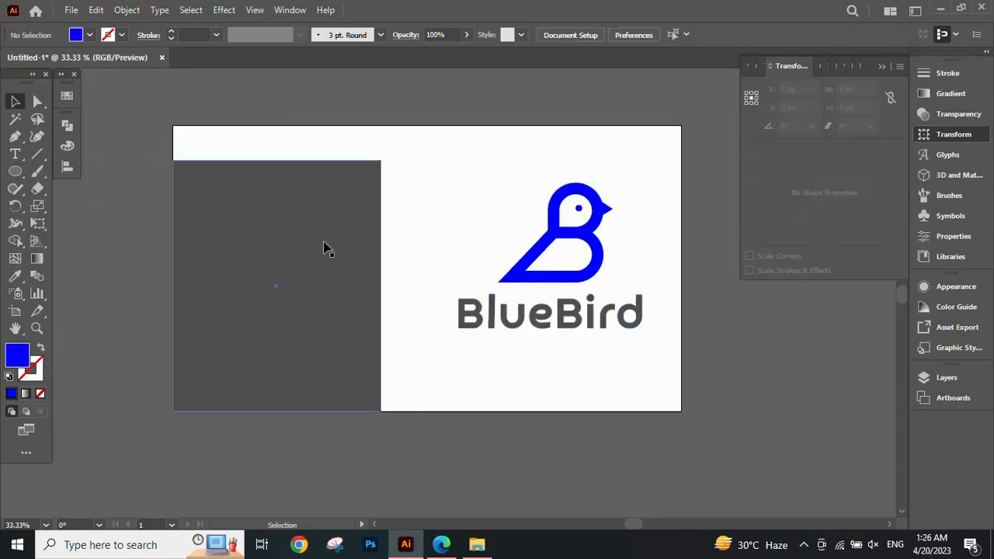
click(303, 165)
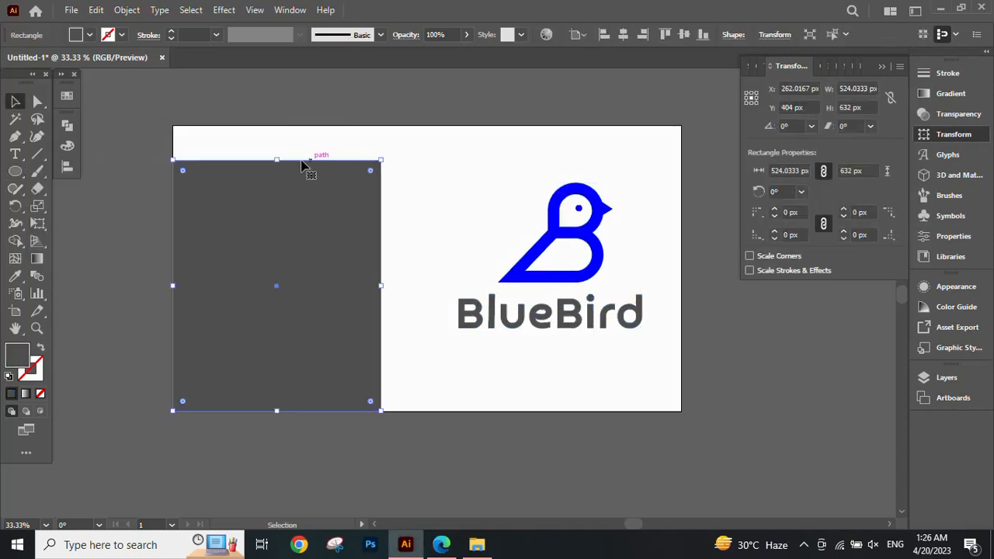
drag(279, 160, 277, 125)
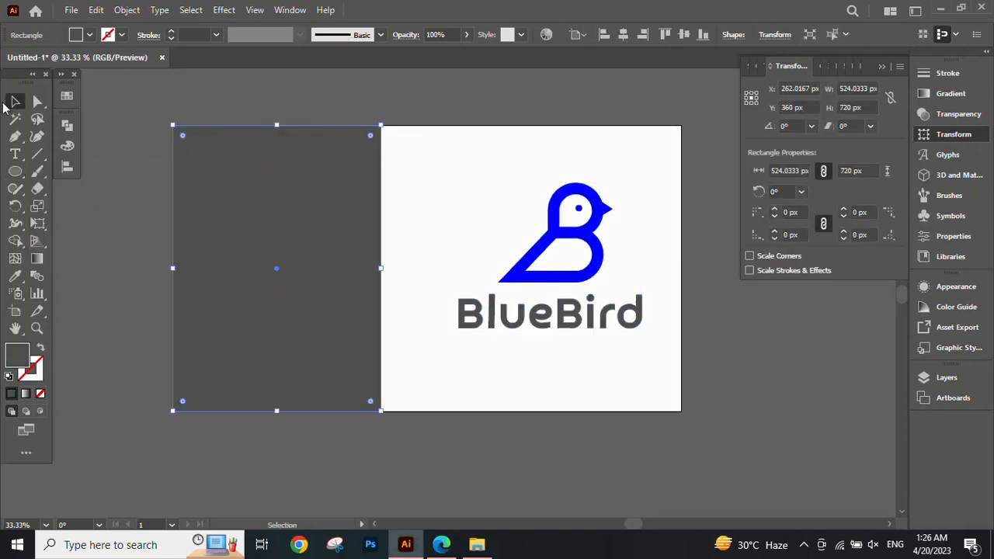
Slant the rectangle's right edge by moving its top corner outward and its bottom corner inward, about 602 px wide overall.
click(41, 101)
drag(381, 126, 449, 132)
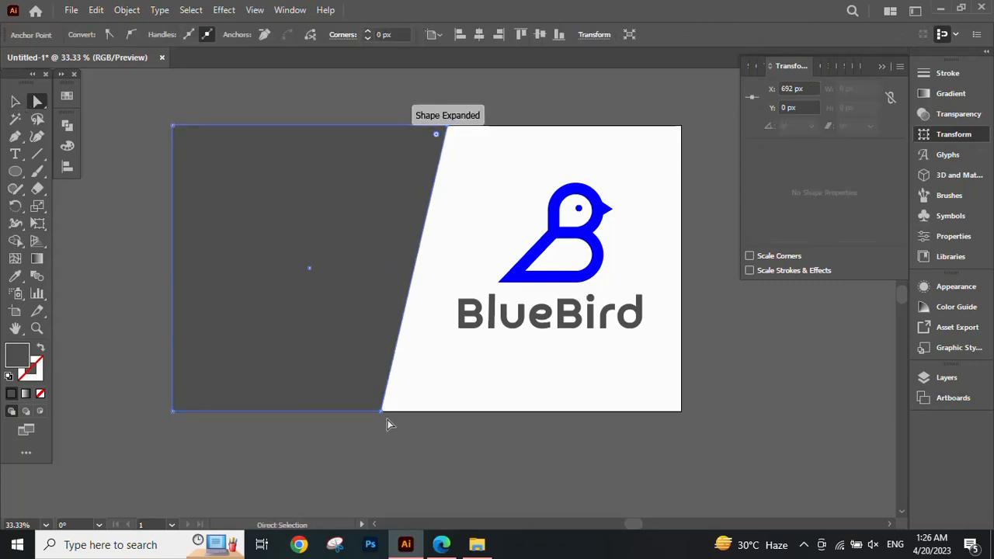
drag(382, 412, 344, 412)
click(24, 101)
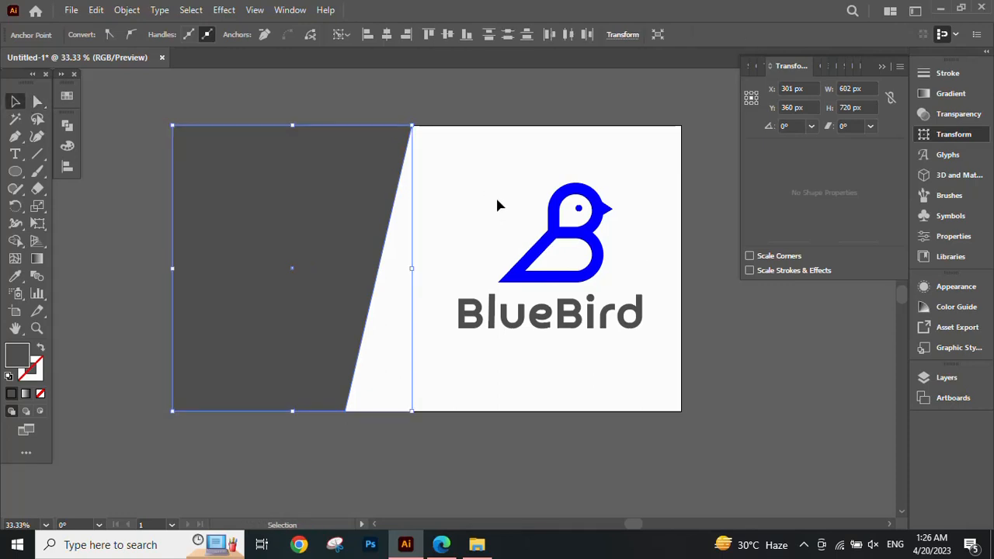
Move the logo slightly left and up on the artboard, and match the slanted panel's fill to the bird's blue.
drag(587, 285, 546, 275)
click(344, 231)
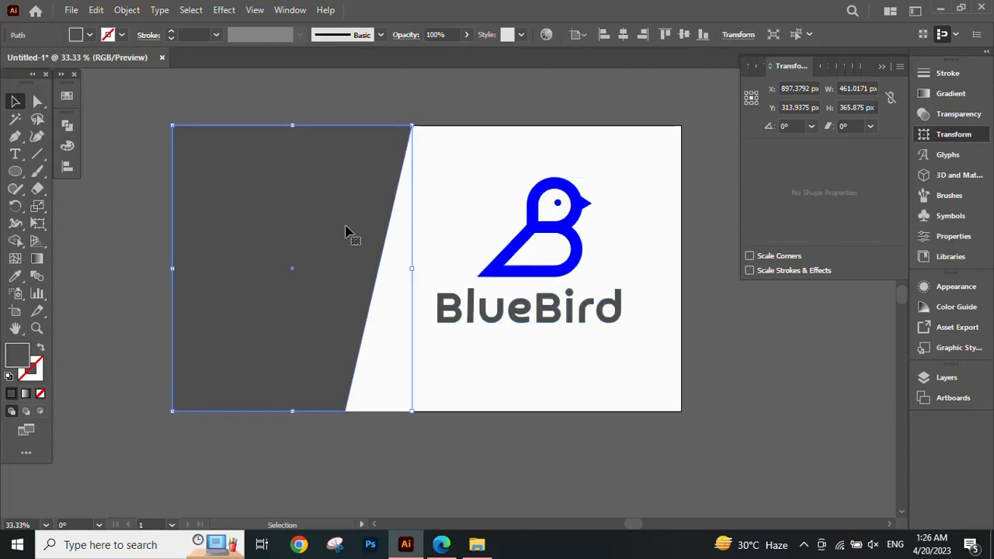
key(i)
click(537, 205)
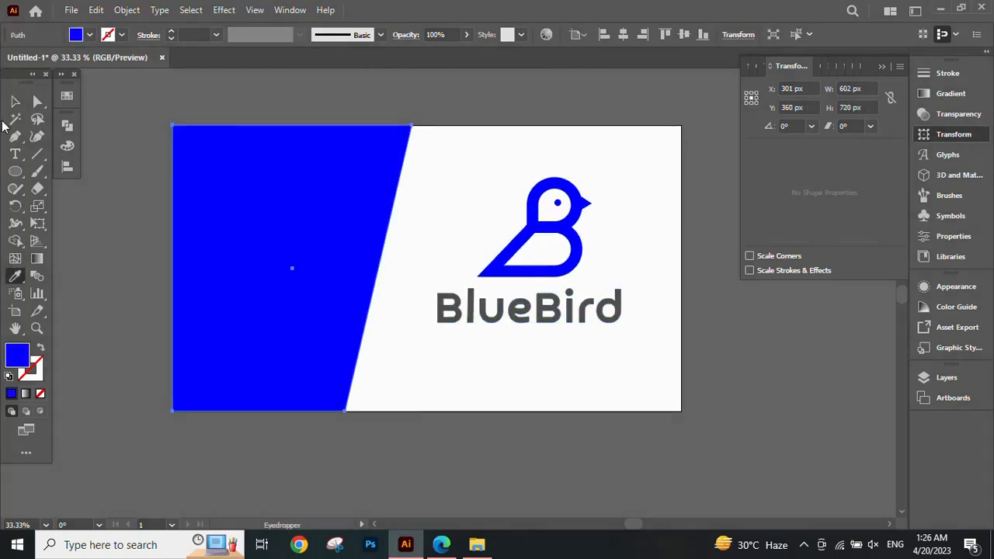
Duplicate the bird logo with its lettering onto the slanted blue panel and bring the copy to the front.
click(24, 98)
click(479, 169)
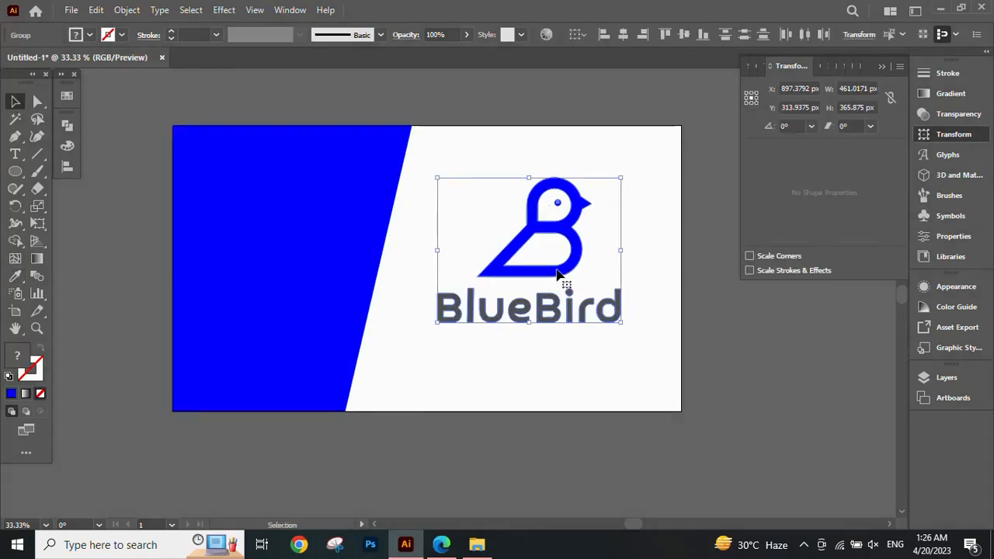
drag(561, 291, 329, 242)
right_click(329, 242)
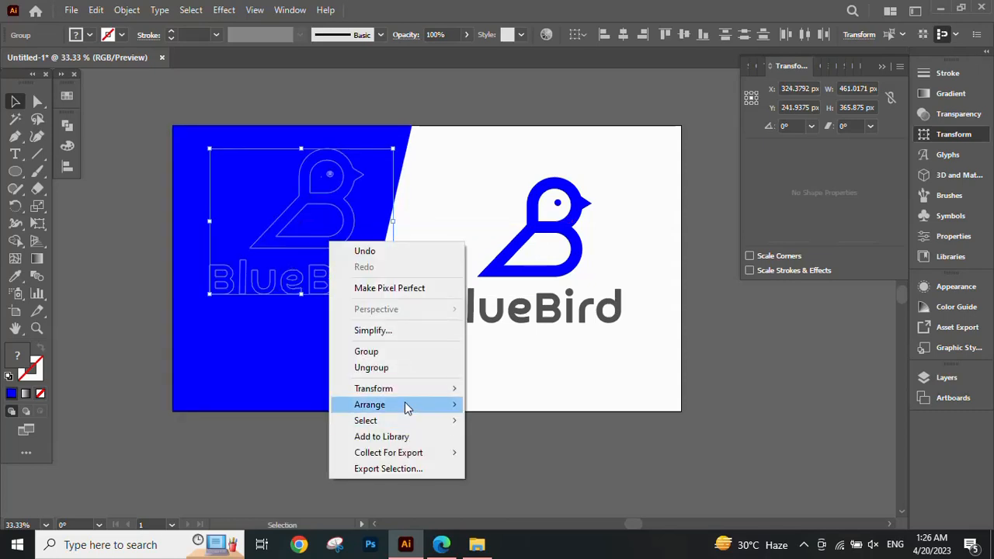
mouse_move(435, 405)
click(497, 403)
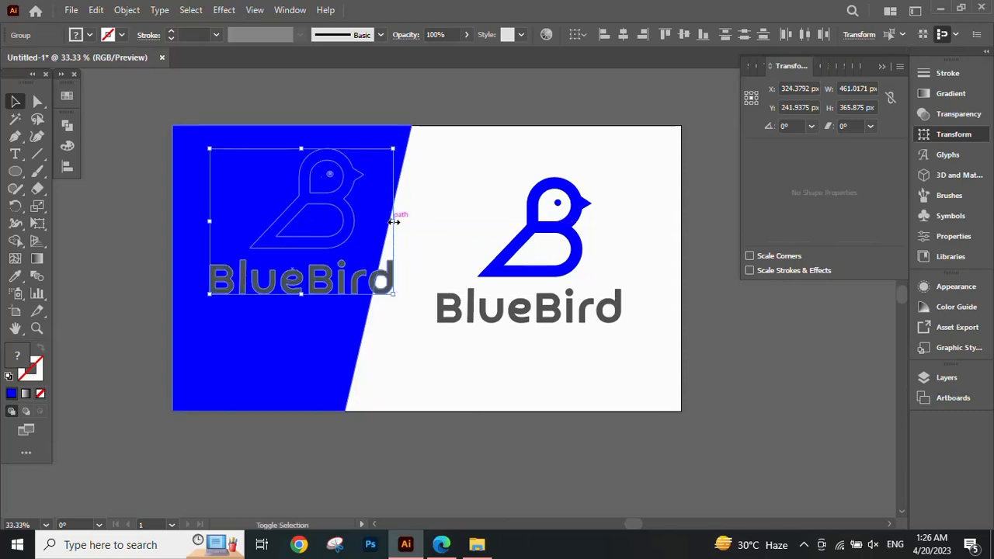
Scale the logo copy down proportionally to about 322 × 256 px within the blue panel and fill it with white.
drag(394, 221, 337, 221)
drag(281, 208, 274, 227)
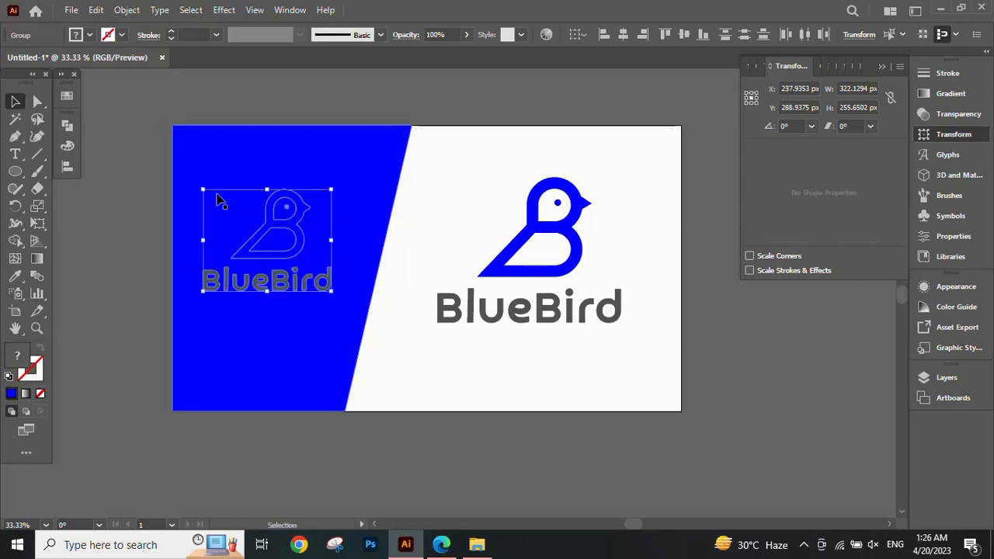
click(68, 99)
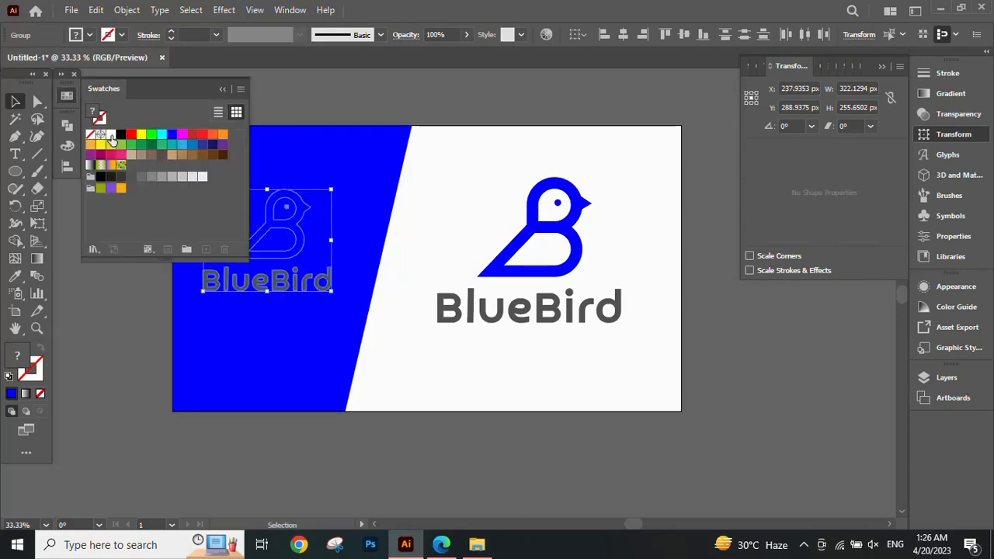
click(111, 135)
click(222, 90)
click(335, 114)
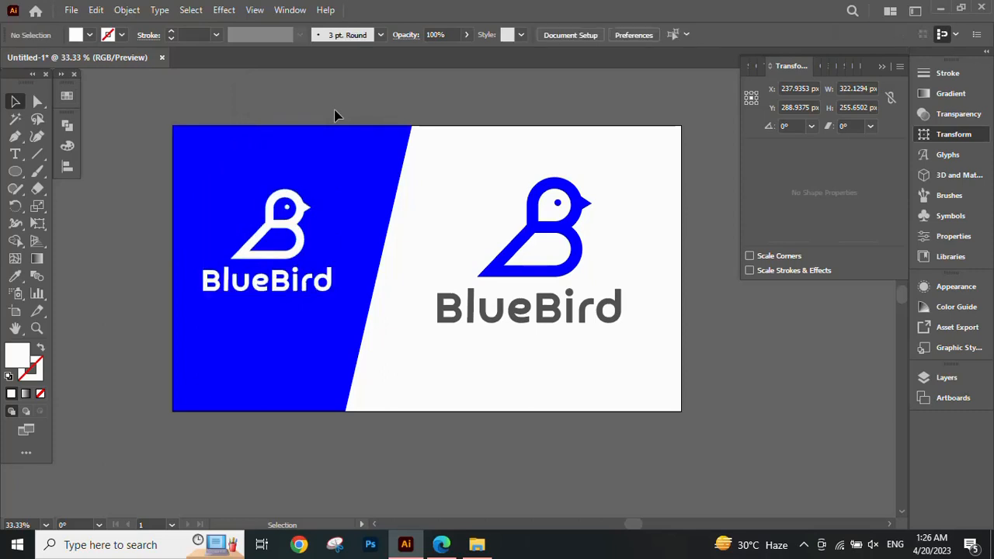
Move the larger blue and grey logo about 24 px left and 2 px up on the white area, and deselect it.
drag(335, 114, 330, 135)
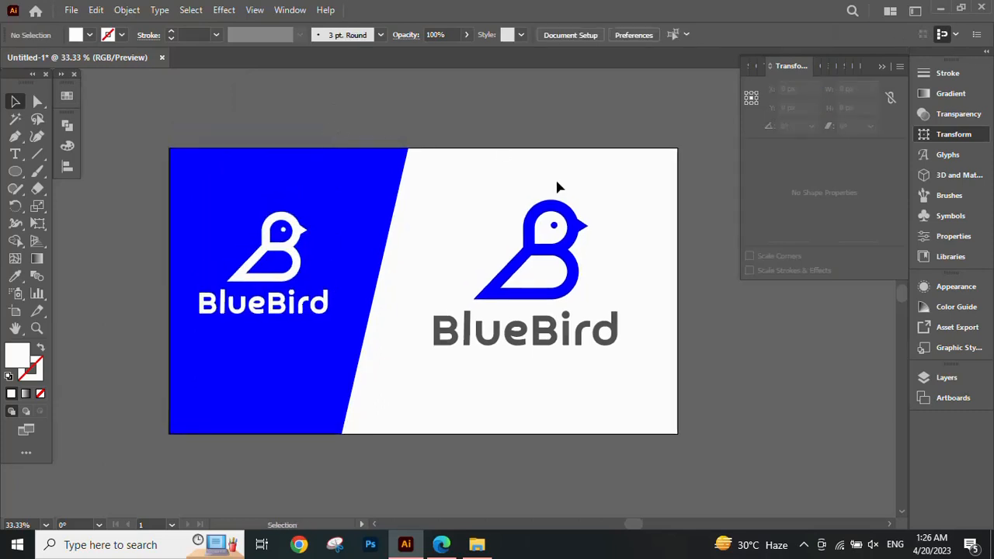
mouse_move(575, 276)
mouse_down()
mouse_move(564, 330)
mouse_move(582, 285)
mouse_move(571, 285)
mouse_up()
scroll(571, 283, down, 1)
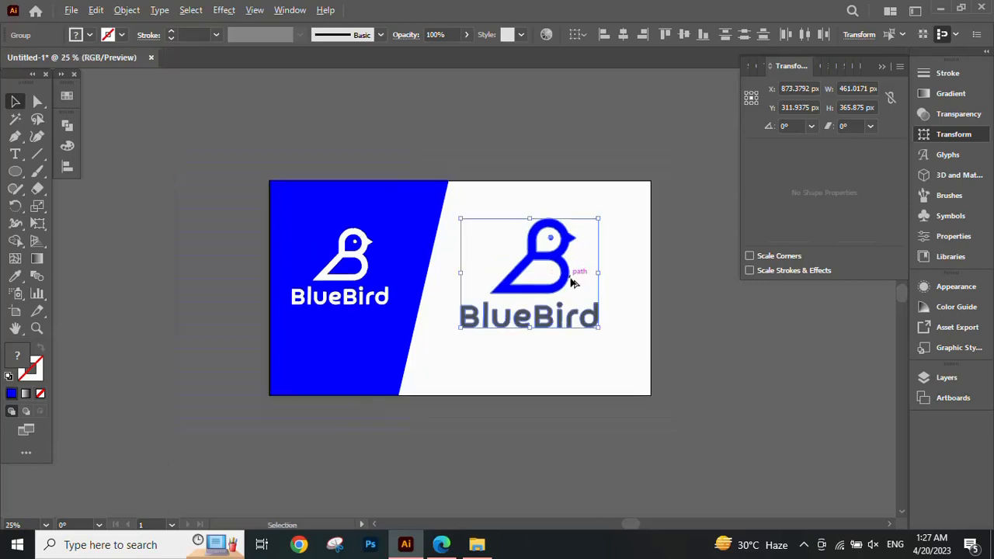
click(703, 342)
Hide the transform settings and examine both logo versions on the artboard, as a whole and up close.
drag(702, 341, 680, 345)
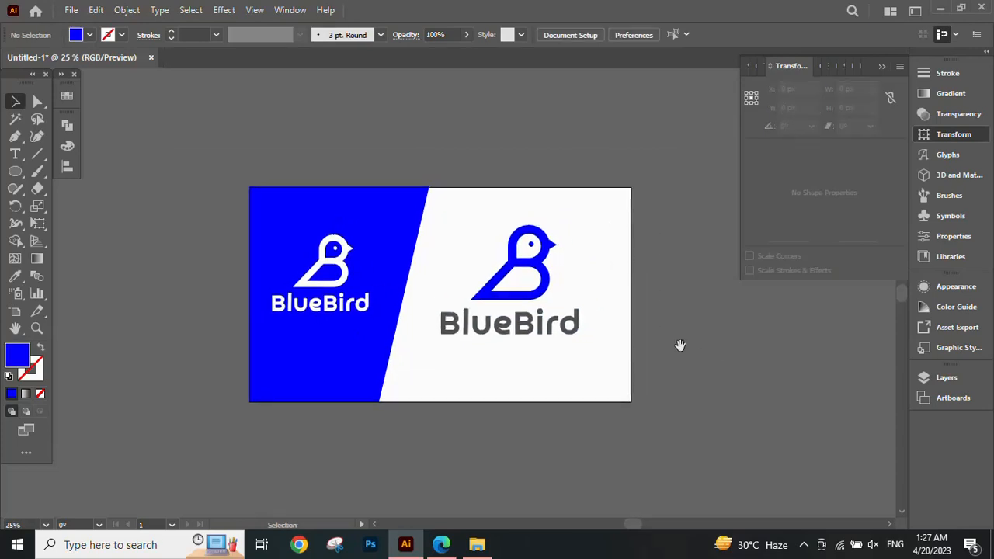
scroll(531, 347, up, 1)
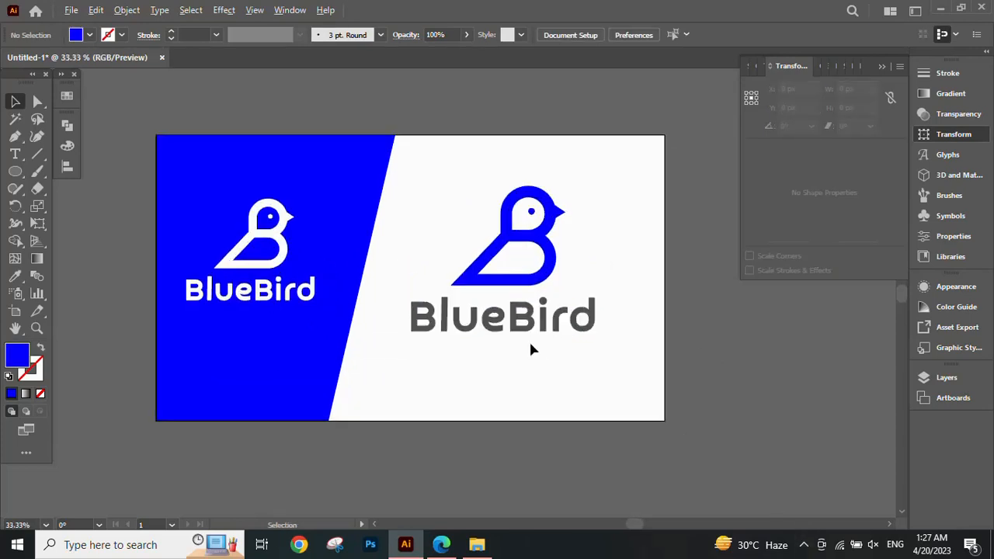
scroll(531, 347, up, 1)
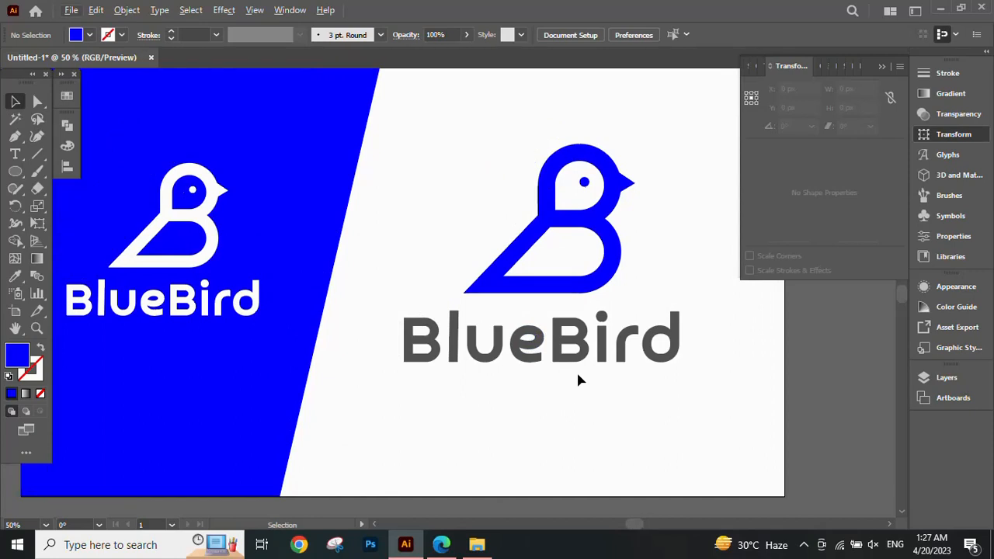
scroll(578, 376, down, 2)
scroll(559, 364, up, 1)
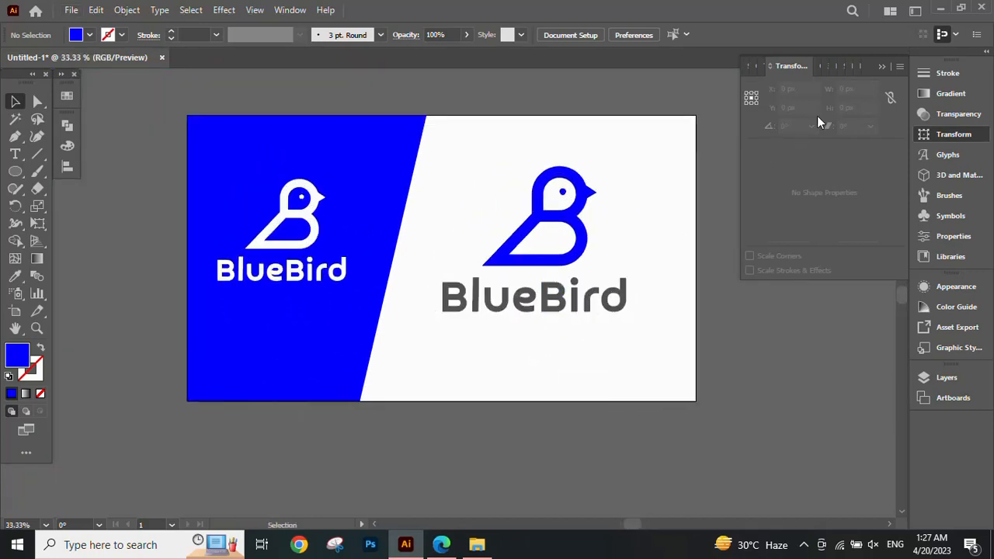
click(878, 66)
scroll(432, 240, up, 1)
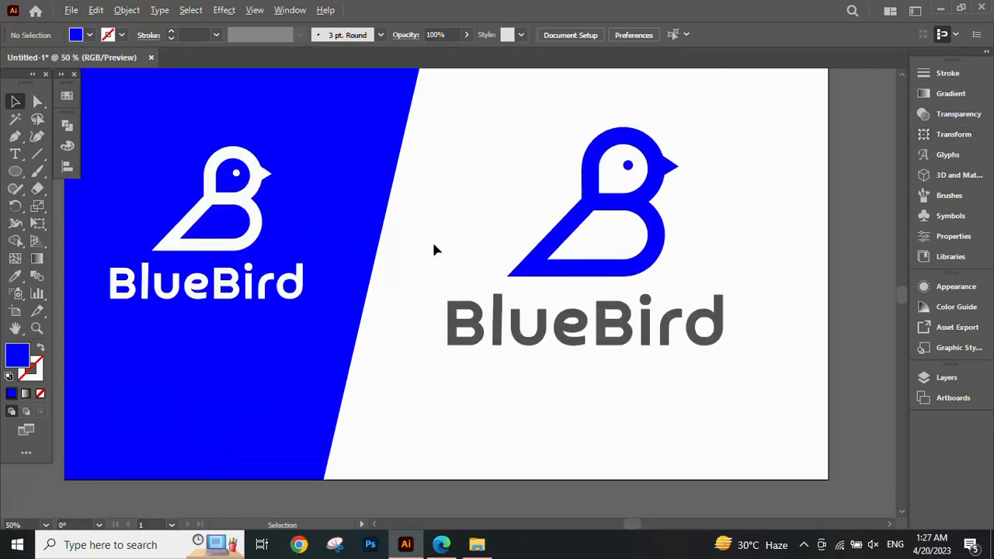
drag(432, 240, 455, 277)
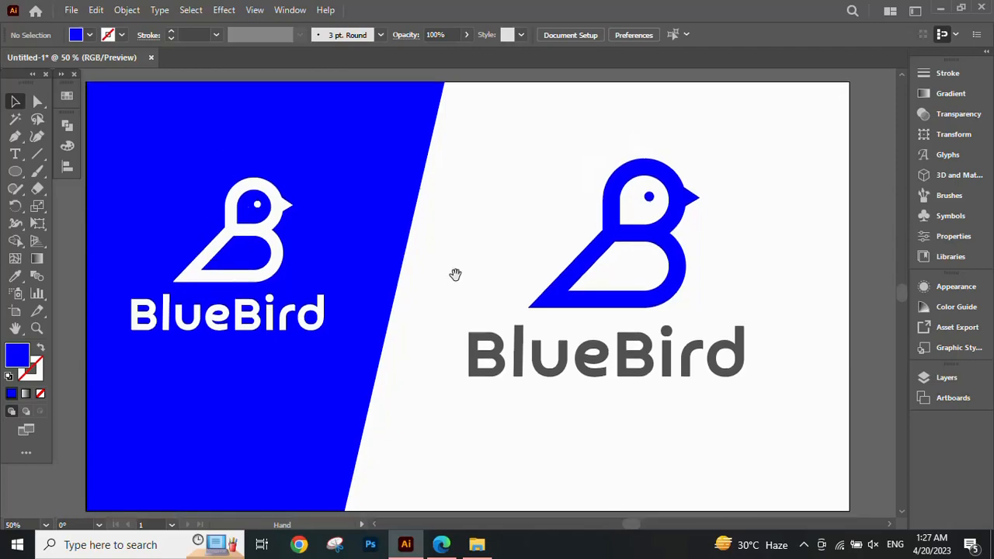